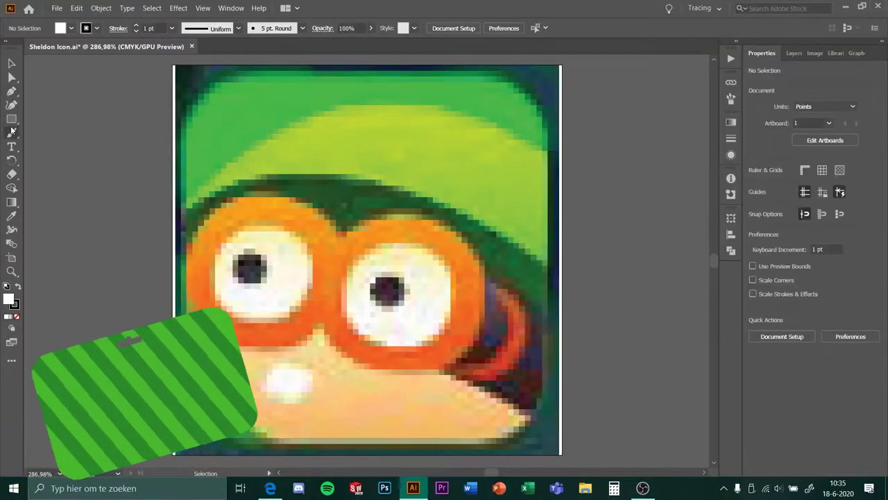
- Draw white ellipses sized to fill both of Sheldon's goggle eyes
{"action": "left_click_drag", "start_coordinate": [231, 249], "coordinate": [269, 286]}
{"action": "left_click_drag", "start_coordinate": [371, 274], "coordinate": [403, 307]}
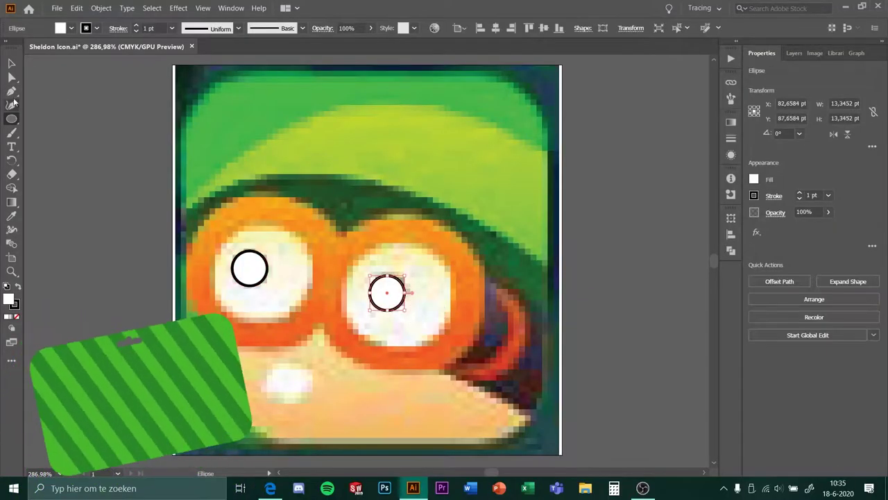
{"action": "left_click_drag", "start_coordinate": [187, 190], "coordinate": [340, 347]}
{"action": "left_click_drag", "start_coordinate": [326, 213], "coordinate": [483, 369]}
{"action": "key", "text": "v"}
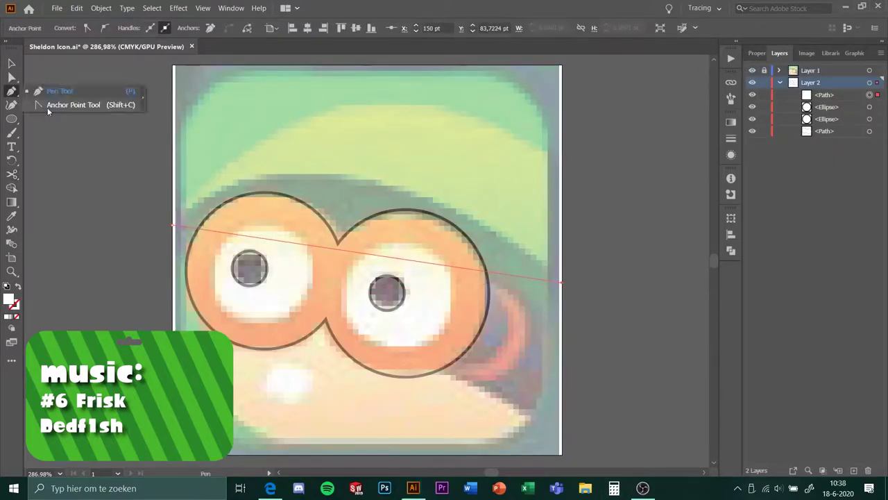
- Bend the hat path into a large curved arc with the Anchor Point tool
{"action": "left_click", "coordinate": [48, 108]}
{"action": "left_click_drag", "start_coordinate": [334, 249], "coordinate": [327, 175]}
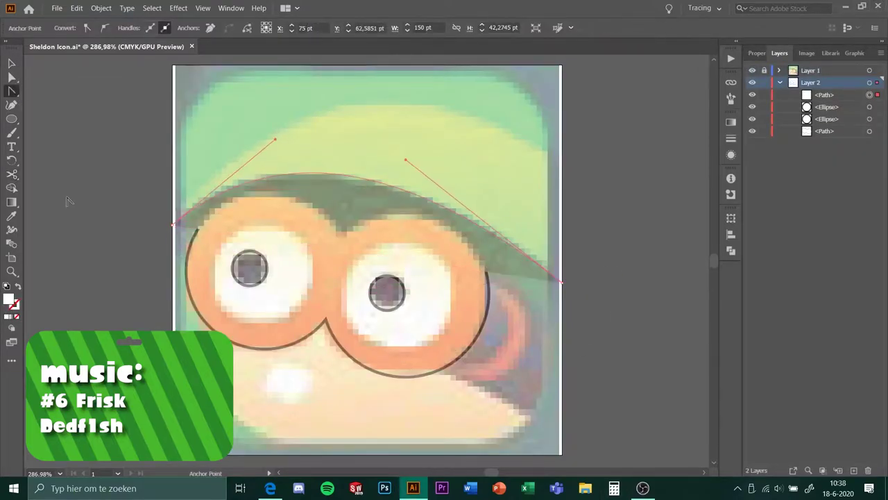
{"action": "left_click_drag", "start_coordinate": [567, 170], "coordinate": [10, 82]}
{"action": "left_click", "coordinate": [11, 90]}
{"action": "left_click", "coordinate": [208, 254]}
{"action": "left_click_drag", "start_coordinate": [561, 281], "coordinate": [561, 282]}
{"action": "left_click_drag", "start_coordinate": [348, 176], "coordinate": [351, 223]}
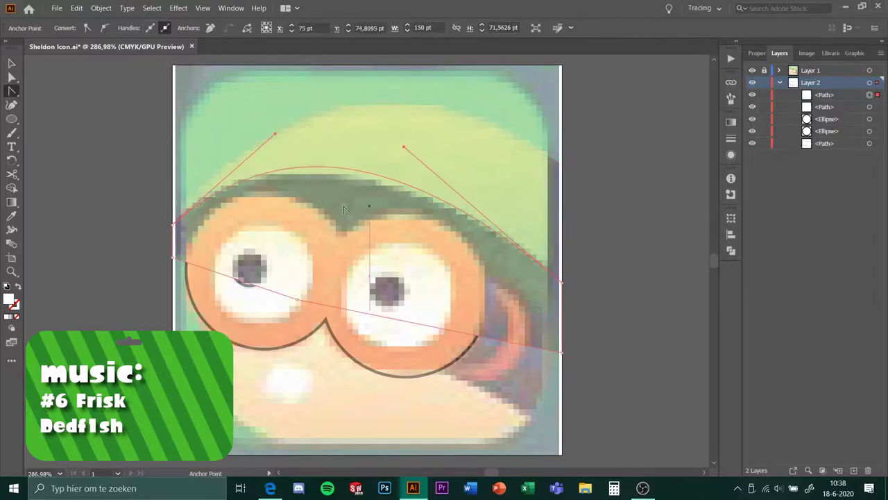
{"action": "left_click", "coordinate": [11, 90]}
- Draw the tooth shape near the mouth
{"action": "left_click", "coordinate": [264, 394]}
{"action": "left_click", "coordinate": [317, 373]}
{"action": "left_click_drag", "start_coordinate": [308, 405], "coordinate": [309, 406]}
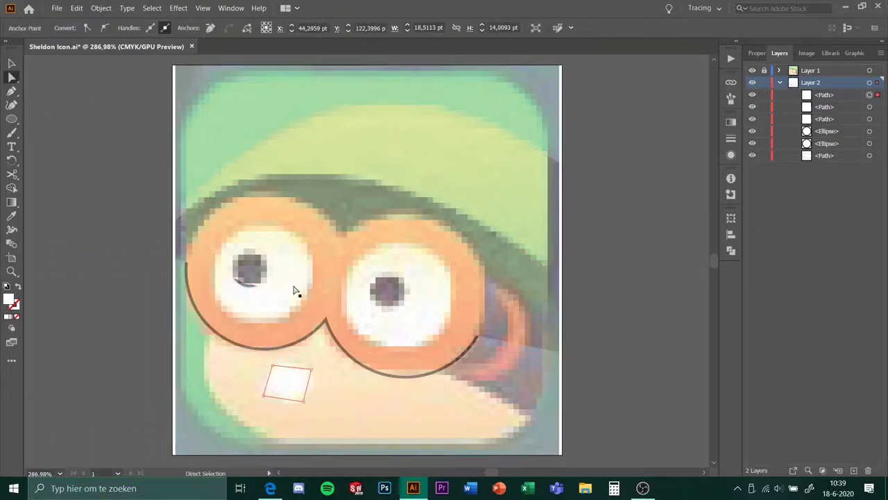
- Draw a large ellipse for Sheldon's face
{"action": "left_click", "coordinate": [11, 118]}
{"action": "left_click_drag", "start_coordinate": [203, 242], "coordinate": [561, 406]}
{"action": "scroll", "coordinate": [471, 255], "scroll_direction": "up", "scroll_amount": 1}
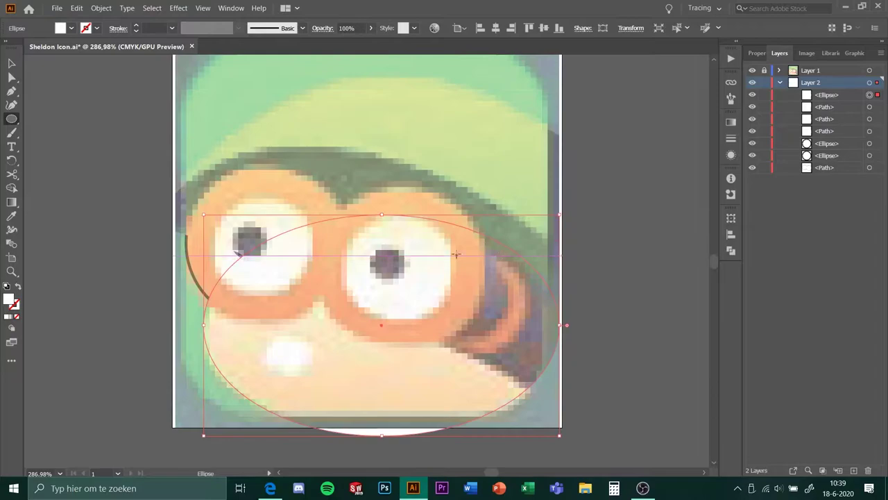
{"action": "left_click", "coordinate": [489, 254]}
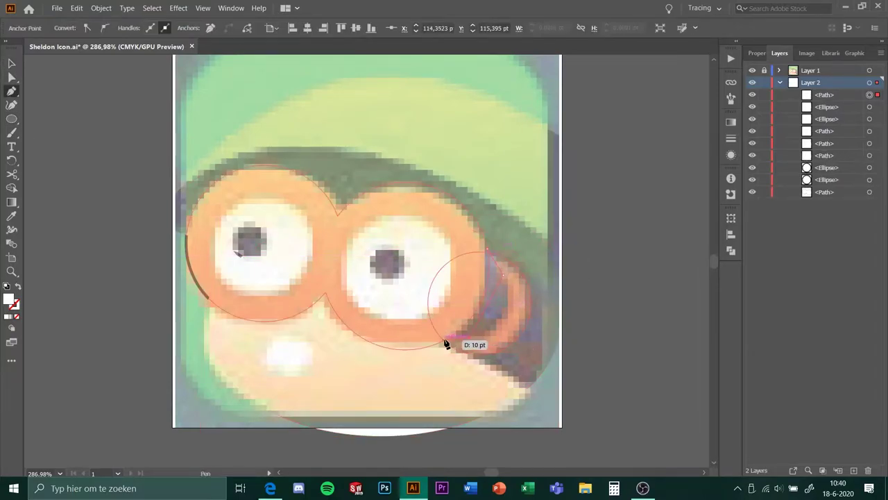
- Create a rectangle at the exact artboard size
{"action": "left_click", "coordinate": [11, 118]}
{"action": "left_click", "coordinate": [173, 55]}
{"action": "key", "text": "Return"}
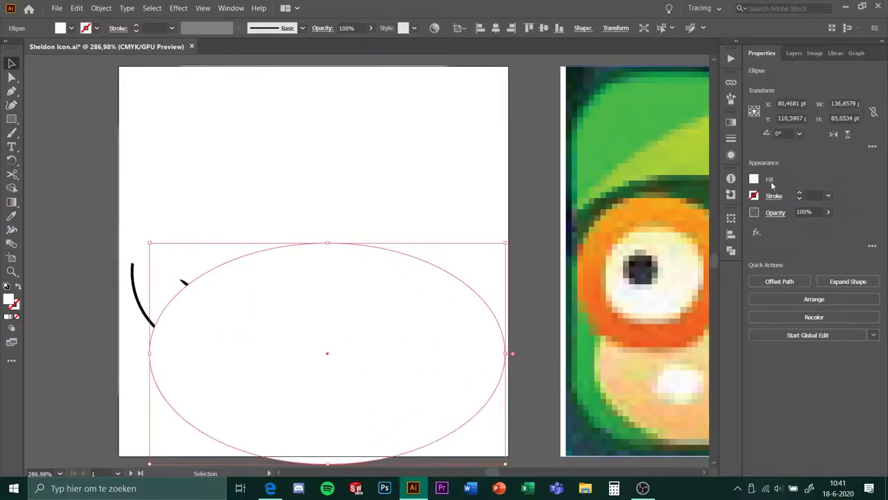
- Give the face ellipse a tan fill, also sampling the skin colour with the Eyedropper
{"action": "left_click", "coordinate": [772, 186]}
{"action": "left_click", "coordinate": [687, 243]}
{"action": "left_click", "coordinate": [700, 201]}
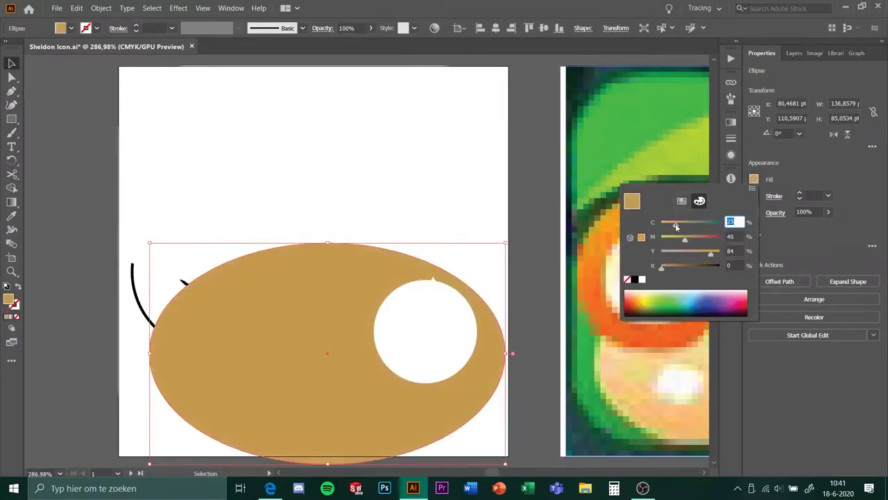
{"action": "left_click", "coordinate": [681, 200]}
{"action": "left_click", "coordinate": [700, 200]}
{"action": "key", "text": "Escape"}
{"action": "key", "text": "i"}
{"action": "left_click", "coordinate": [628, 347]}
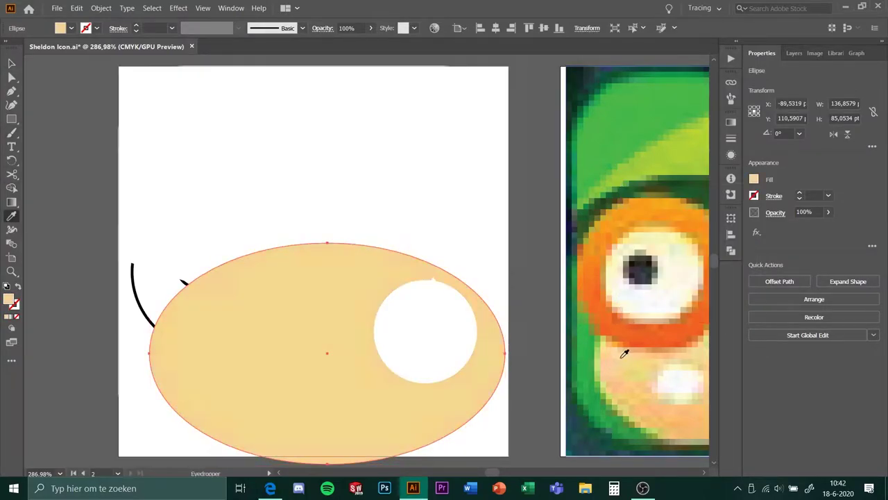
- Paste the full-body Sheldon reference picture and revert the face fill to tan
{"action": "scroll", "coordinate": [618, 407], "scroll_direction": "right", "scroll_amount": 3}
{"action": "scroll", "coordinate": [341, 349], "scroll_direction": "up", "scroll_amount": 1}
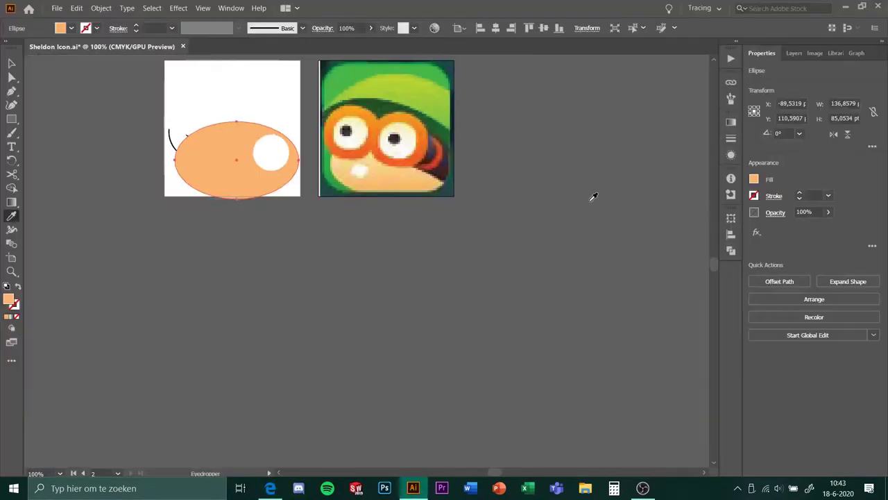
{"action": "key", "text": "ctrl+v"}
{"action": "key", "text": "ctrl+z"}
- Fill the hat curve green from the Swatches, settling on light green
{"action": "scroll", "coordinate": [556, 345], "scroll_direction": "up", "scroll_amount": 2}
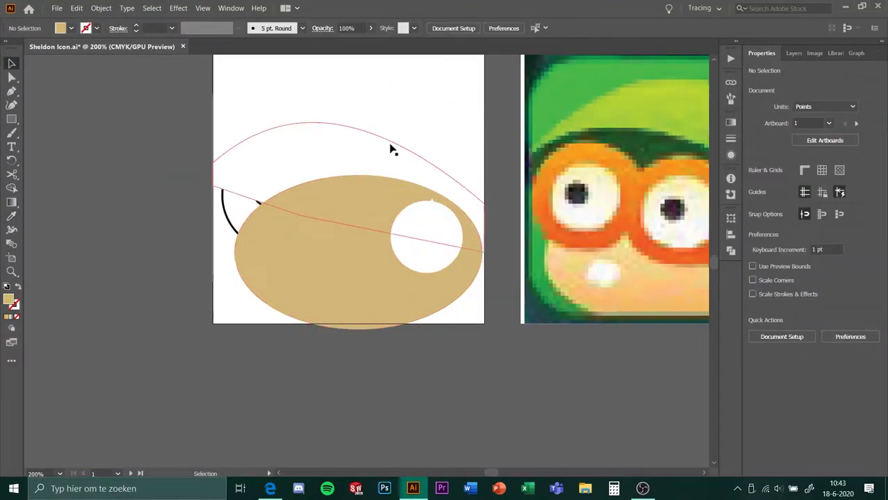
{"action": "left_click", "coordinate": [755, 179]}
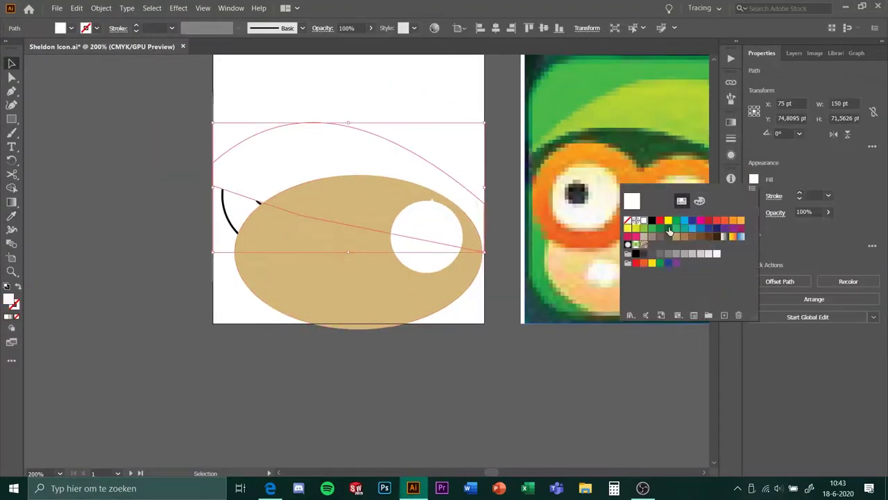
{"action": "left_click", "coordinate": [754, 179]}
{"action": "left_click", "coordinate": [633, 202]}
- Pull the hat path's left point outward and set the new circles' fill to orange
{"action": "scroll", "coordinate": [396, 351], "scroll_direction": "right", "scroll_amount": 5}
{"action": "key", "text": "p"}
{"action": "left_click_drag", "start_coordinate": [139, 169], "coordinate": [98, 168]}
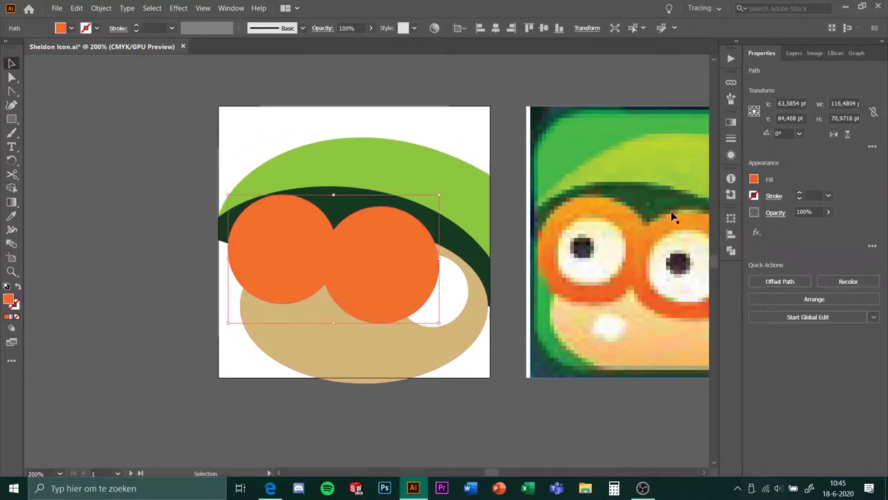
{"action": "left_click", "coordinate": [126, 8]}
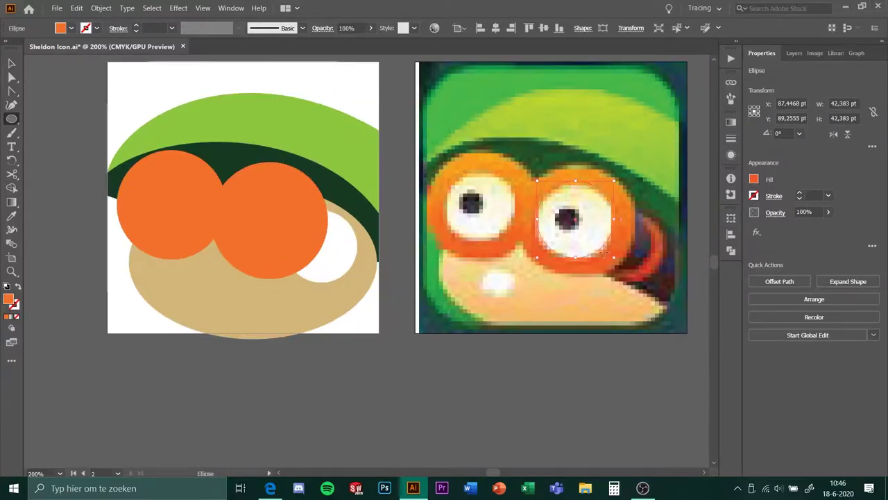
{"action": "left_click", "coordinate": [780, 53]}
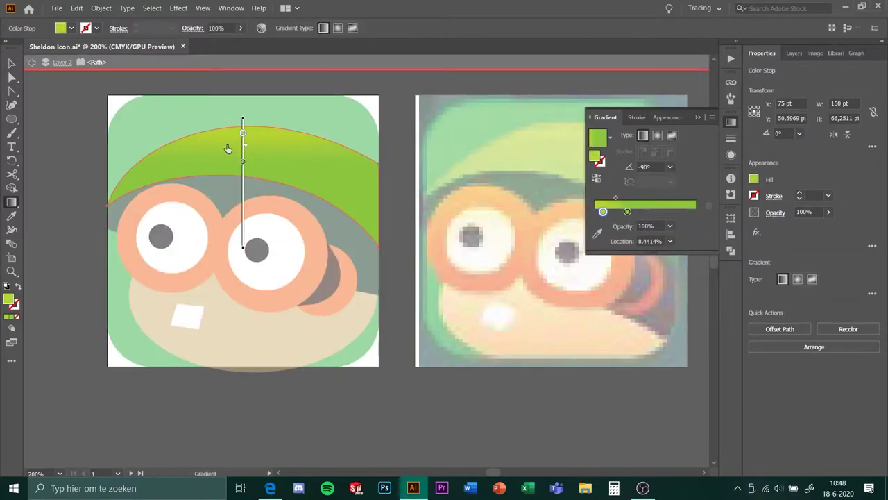
- Adjust the dark hat gradient stop and bend the brown band behind the eye rings
{"action": "left_click", "coordinate": [670, 241]}
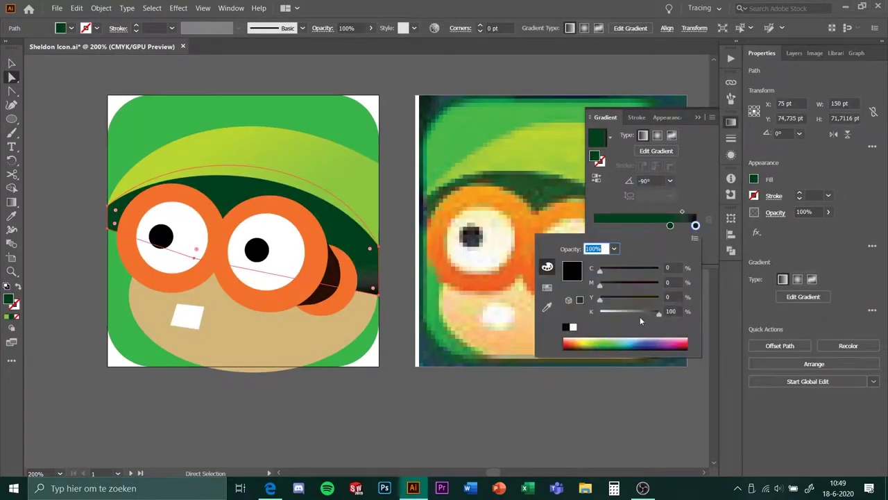
{"action": "left_click_drag", "start_coordinate": [669, 225], "coordinate": [627, 226]}
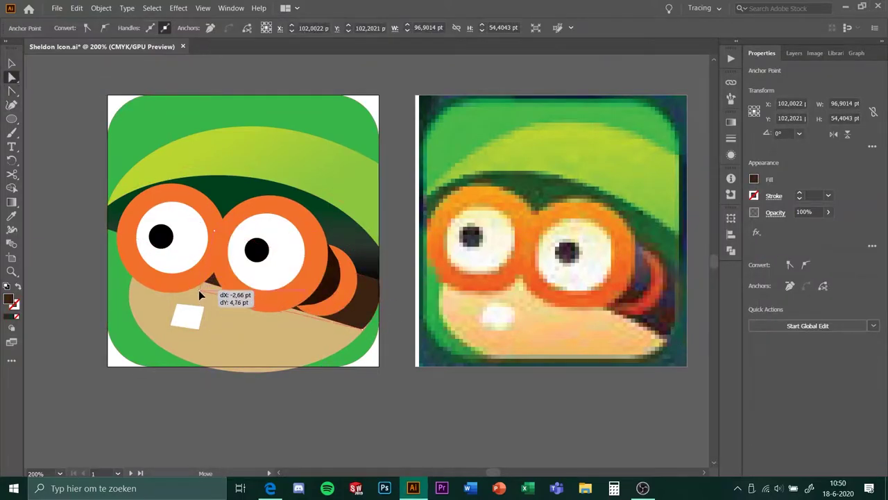
{"action": "left_click_drag", "start_coordinate": [198, 295], "coordinate": [238, 238]}
{"action": "left_click", "coordinate": [357, 295], "text": "shift"}
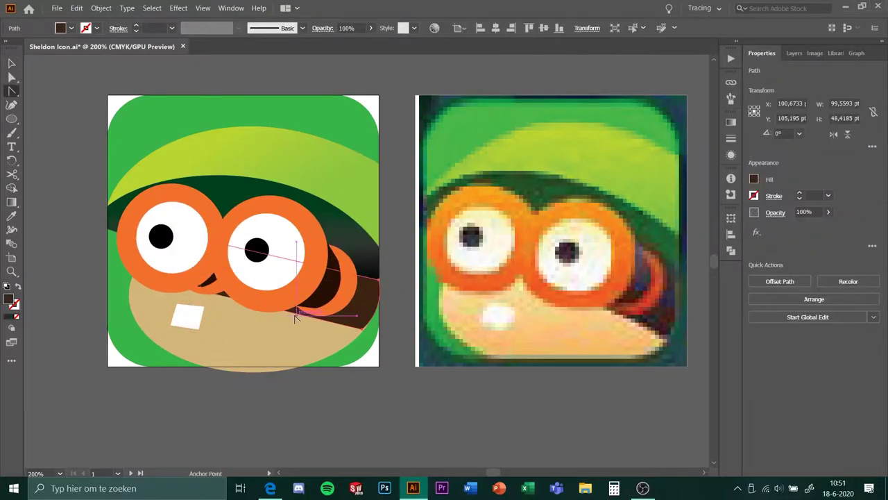
{"action": "left_click_drag", "start_coordinate": [296, 318], "coordinate": [331, 270]}
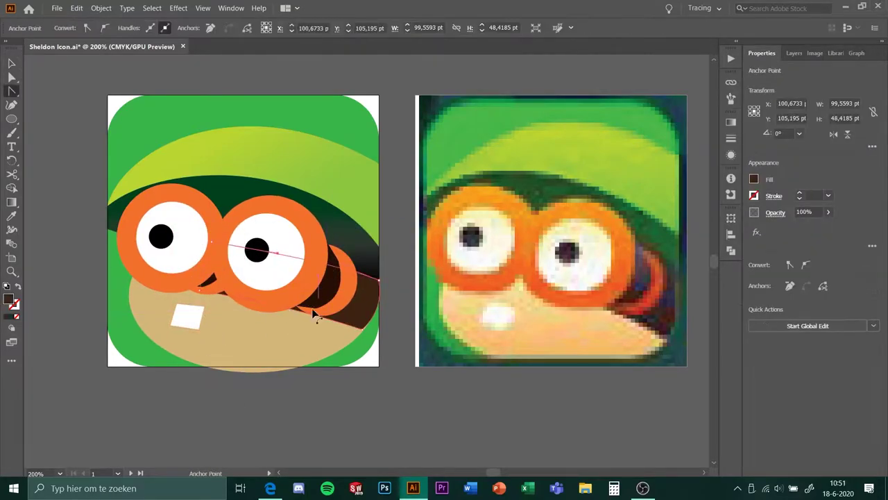
- Restack the brown band in front of the tan face ellipse in Layers
{"action": "left_click", "coordinate": [12, 77]}
{"action": "left_click", "coordinate": [146, 281]}
{"action": "left_click", "coordinate": [794, 53]}
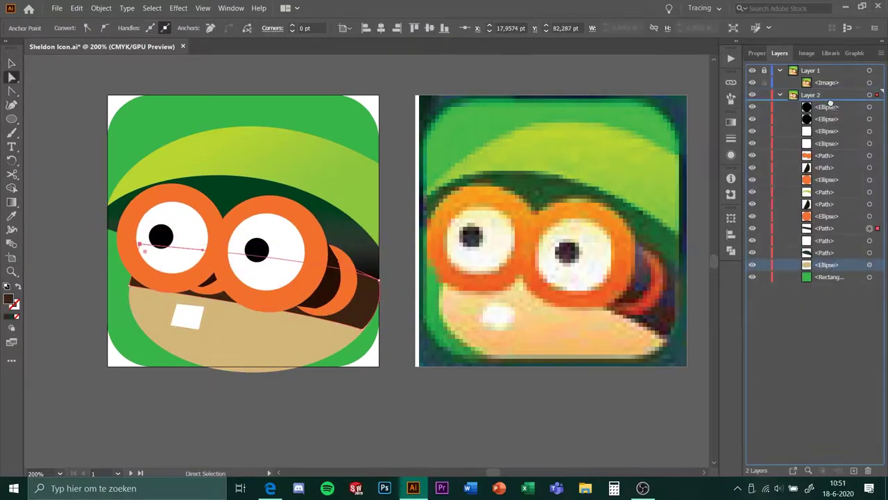
{"action": "key", "text": "ctrl+shift+bracketright"}
{"action": "mouse_move", "coordinate": [825, 241]}
{"action": "left_mouse_down"}
{"action": "mouse_move", "coordinate": [824, 105]}
{"action": "mouse_move", "coordinate": [825, 273]}
{"action": "left_mouse_up"}
{"action": "left_click", "coordinate": [133, 270]}
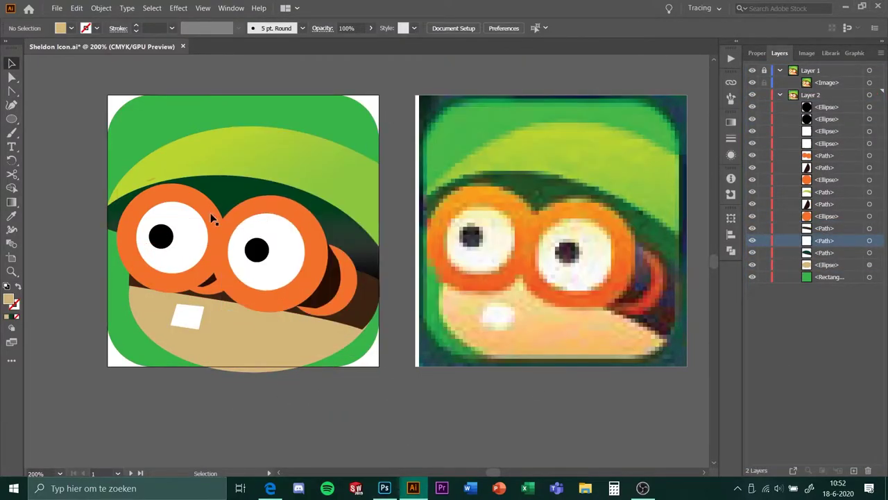
- Unite the orange eye rings into one shape with Pathfinder
{"action": "left_click", "coordinate": [212, 217]}
{"action": "left_click", "coordinate": [757, 329]}
{"action": "left_click", "coordinate": [372, 411]}
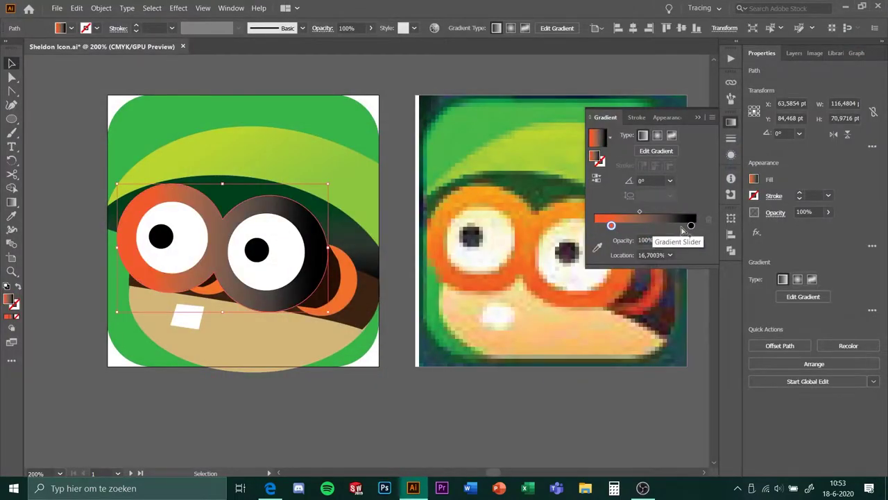
- Give the eye rings an orange gradient at 120° with the left stop near 43%
{"action": "double_click", "coordinate": [691, 225]}
{"action": "left_click", "coordinate": [661, 180]}
{"action": "type", "text": "120"}
{"action": "key", "text": "Return"}
{"action": "left_click_drag", "start_coordinate": [612, 226], "coordinate": [638, 225]}
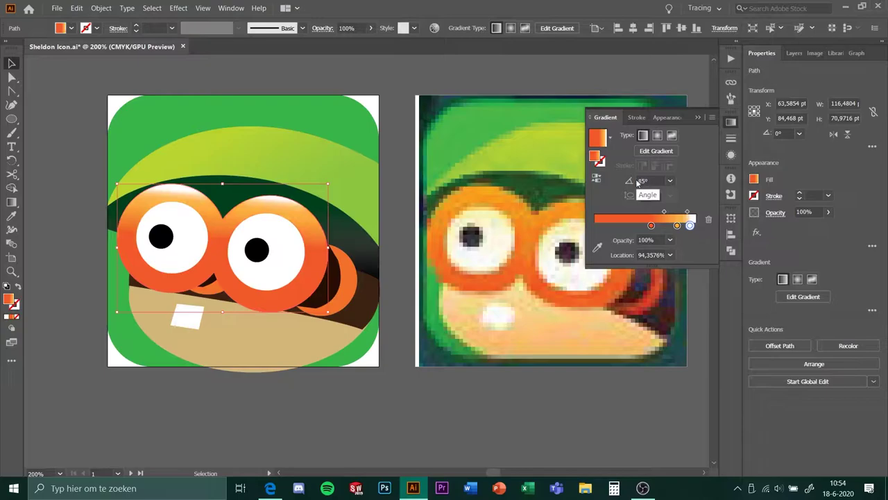
- Give the eye whites a light-blue gradient angled at 85°
{"action": "left_click", "coordinate": [278, 243]}
{"action": "left_click", "coordinate": [731, 122]}
{"action": "double_click", "coordinate": [696, 211]}
{"action": "left_click_drag", "start_coordinate": [601, 254], "coordinate": [623, 257]}
{"action": "left_click", "coordinate": [670, 168]}
{"action": "left_click", "coordinate": [653, 175]}
- Give the tooth a grey three-stop gradient with midpoint near 13%, angled at -25°
{"action": "left_click", "coordinate": [460, 383]}
{"action": "left_click", "coordinate": [189, 317]}
{"action": "left_click", "coordinate": [645, 220]}
{"action": "double_click", "coordinate": [648, 226]}
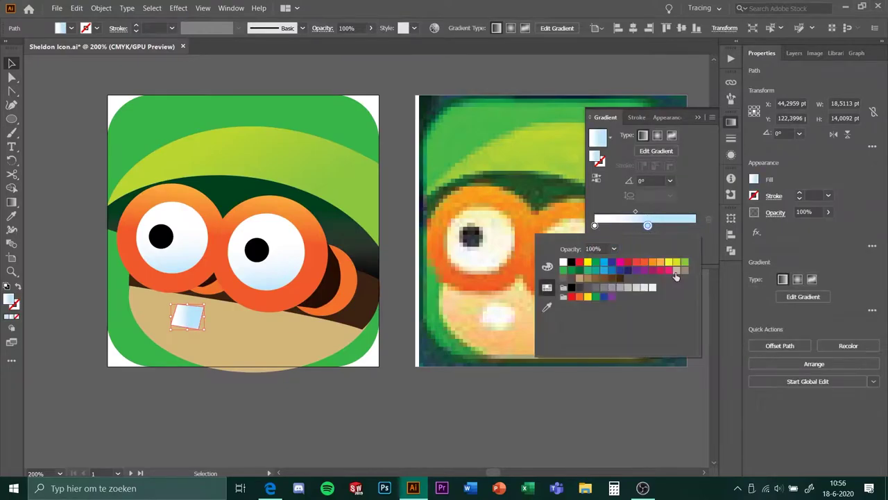
{"action": "left_click", "coordinate": [669, 276]}
{"action": "left_click", "coordinate": [669, 255]}
{"action": "left_click_drag", "start_coordinate": [669, 211], "coordinate": [653, 215]}
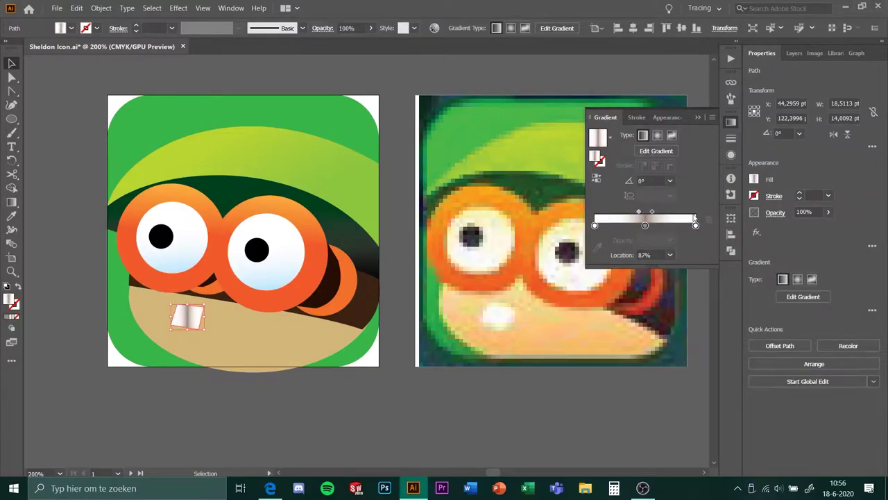
{"action": "left_click", "coordinate": [671, 182]}
{"action": "left_click", "coordinate": [684, 301]}
{"action": "left_click", "coordinate": [188, 313]}
- Apply a brown gradient at 60° to the dark mouth band, temporarily hiding eyes, glasses and hat
{"action": "key", "text": "a"}
{"action": "left_click", "coordinate": [340, 299]}
{"action": "left_click", "coordinate": [649, 204]}
{"action": "double_click", "coordinate": [696, 226]}
{"action": "left_click", "coordinate": [590, 277]}
{"action": "key", "text": "F7"}
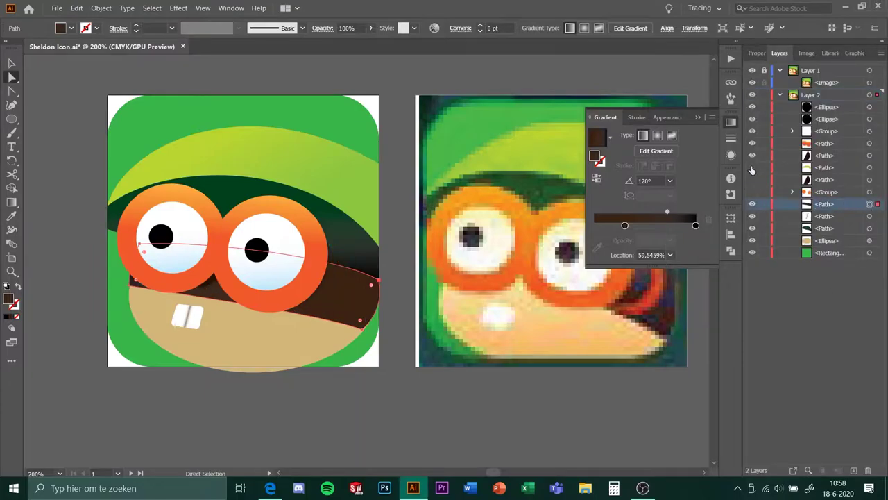
{"action": "left_click_drag", "start_coordinate": [752, 172], "coordinate": [752, 106]}
{"action": "left_click", "coordinate": [649, 183]}
{"action": "type", "text": "60"}
{"action": "key", "text": "Return"}
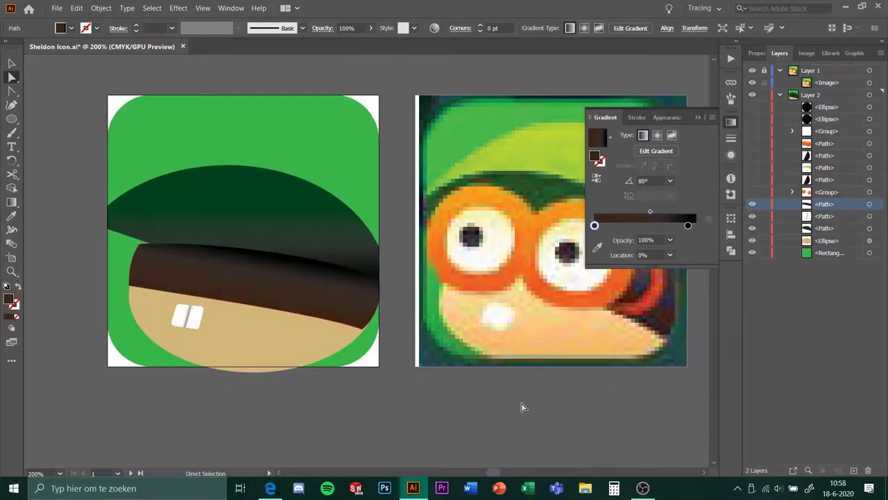
{"action": "left_click", "coordinate": [524, 408]}
{"action": "left_click_drag", "start_coordinate": [752, 106], "coordinate": [754, 195]}
- Set the shadow band gradient's left stop to 0% and scale to 60%, sliding the right stop left
{"action": "left_click", "coordinate": [348, 277]}
{"action": "key", "text": "ctrl+F9"}
{"action": "left_click_drag", "start_coordinate": [597, 225], "coordinate": [594, 225]}
{"action": "left_click", "coordinate": [670, 196]}
{"action": "left_click", "coordinate": [687, 295]}
{"action": "left_click_drag", "start_coordinate": [668, 212], "coordinate": [671, 216]}
{"action": "left_click", "coordinate": [670, 196]}
{"action": "left_click", "coordinate": [691, 267]}
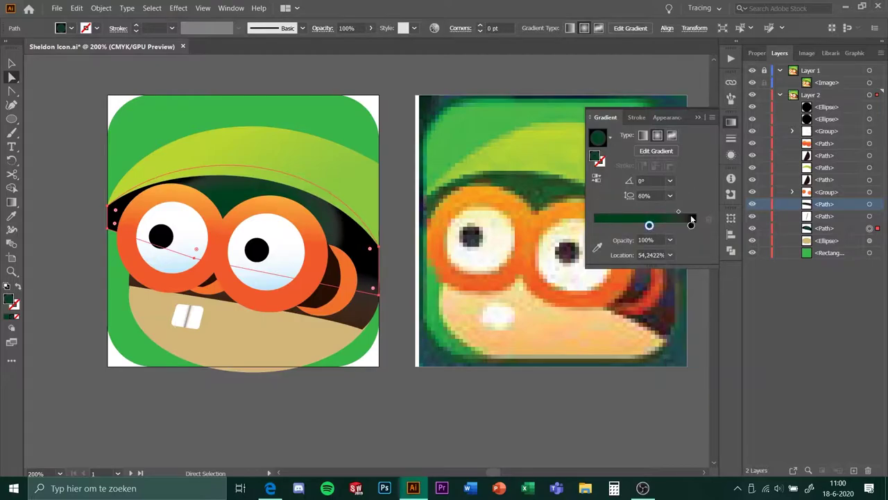
{"action": "left_click_drag", "start_coordinate": [695, 226], "coordinate": [665, 225]}
- Finalise the band gradient's scale and turn it to run vertically at -90°
{"action": "left_click", "coordinate": [670, 195]}
{"action": "left_click", "coordinate": [685, 322]}
{"action": "left_click", "coordinate": [670, 196]}
{"action": "left_click", "coordinate": [687, 221]}
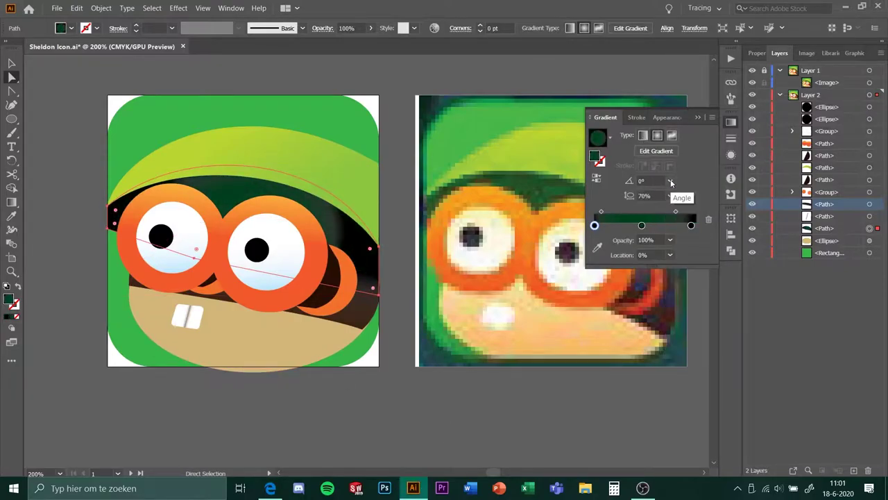
{"action": "left_click", "coordinate": [671, 181]}
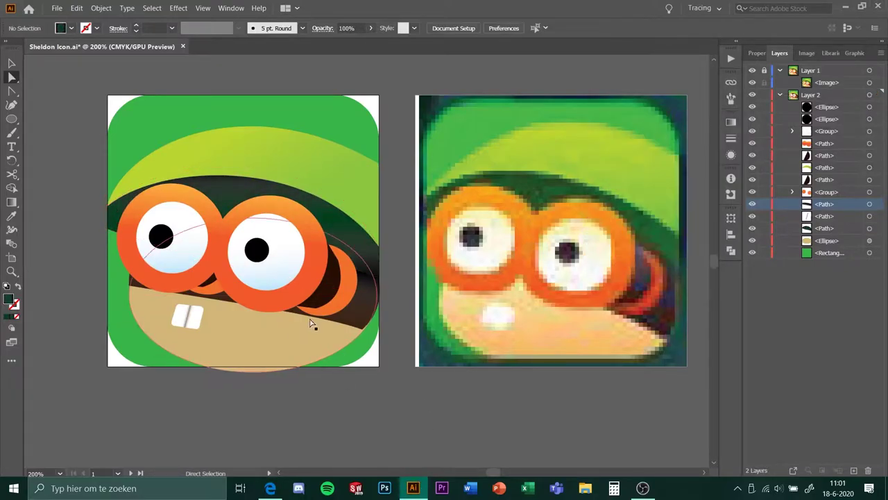
- Set the face gradient stops to tan and angle it about 60° with the Gradient tool
{"action": "double_click", "coordinate": [636, 225]}
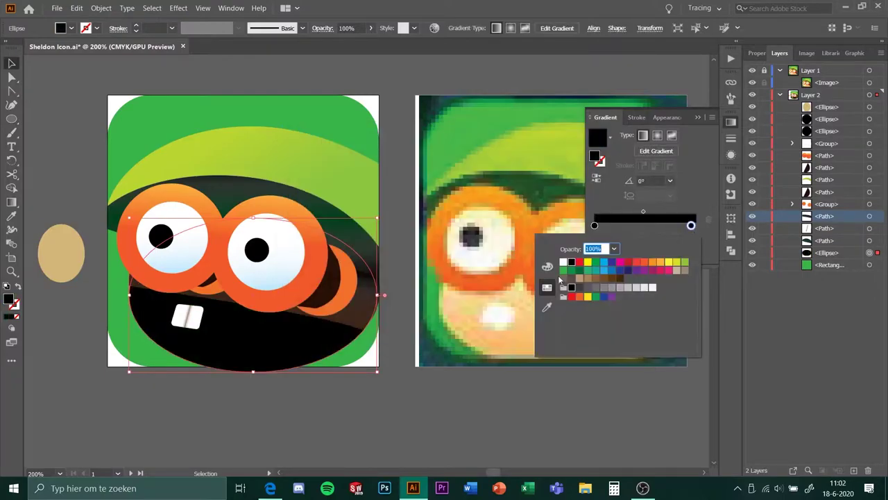
{"action": "key", "text": "g"}
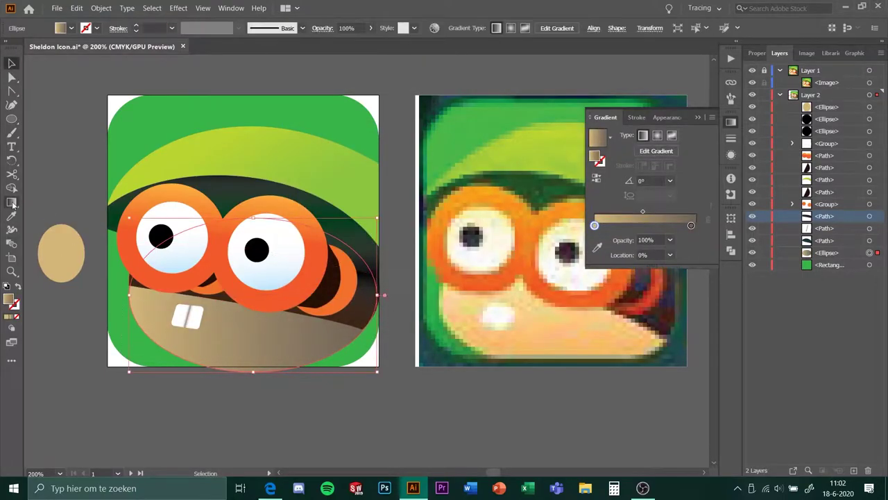
{"action": "left_click_drag", "start_coordinate": [254, 373], "coordinate": [254, 199]}
{"action": "left_click_drag", "start_coordinate": [206, 374], "coordinate": [292, 225]}
{"action": "mouse_move", "coordinate": [691, 211]}
{"action": "left_mouse_down"}
{"action": "mouse_move", "coordinate": [628, 211]}
{"action": "mouse_move", "coordinate": [670, 211]}
{"action": "left_mouse_up"}
{"action": "left_click", "coordinate": [11, 63]}
{"action": "left_click", "coordinate": [762, 53]}
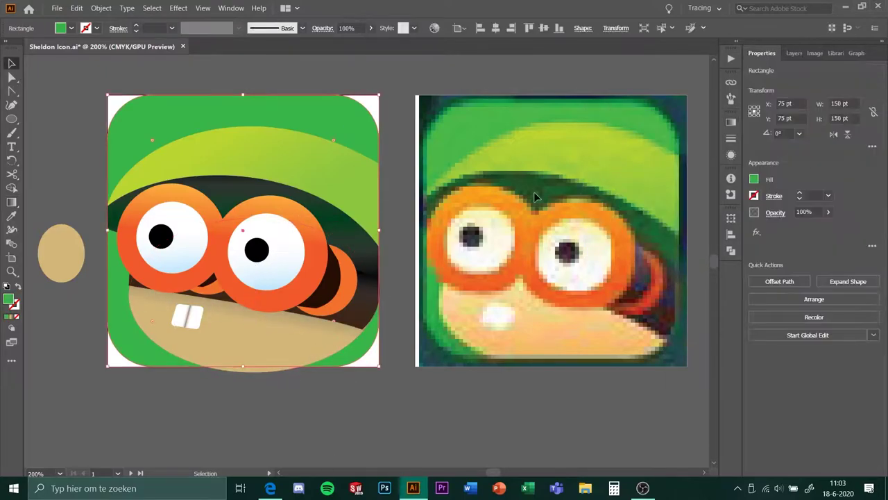
- Delete the spare tan ellipse beside the artboard
{"action": "key", "text": "ctrl+shift+a"}
{"action": "left_click", "coordinate": [310, 124]}
{"action": "left_click", "coordinate": [62, 252]}
{"action": "key", "text": "Delete"}
- Group the artwork, clip it to the rounded rectangle with Ctrl+7, and enter the clip group
{"action": "key", "text": "F7"}
{"action": "left_click", "coordinate": [869, 118]}
{"action": "left_click", "coordinate": [870, 253], "text": "shift"}
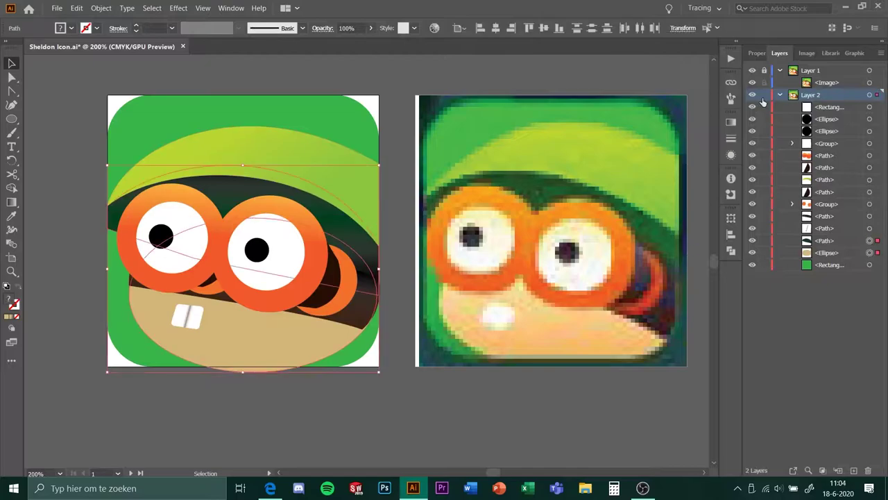
{"action": "key", "text": "ctrl+g"}
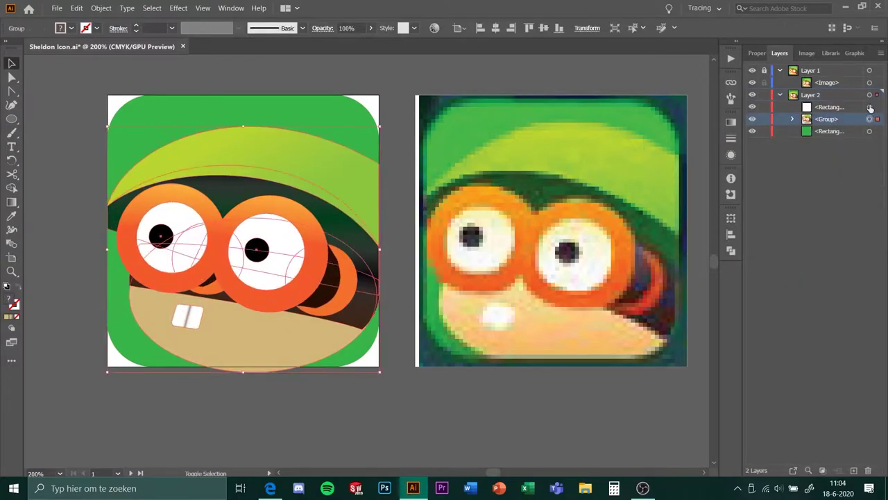
{"action": "key", "text": "ctrl+7"}
{"action": "left_click", "coordinate": [320, 405]}
{"action": "double_click", "coordinate": [209, 277]}
- Inside the icon group, enlarge the orange glasses
{"action": "double_click", "coordinate": [208, 279]}
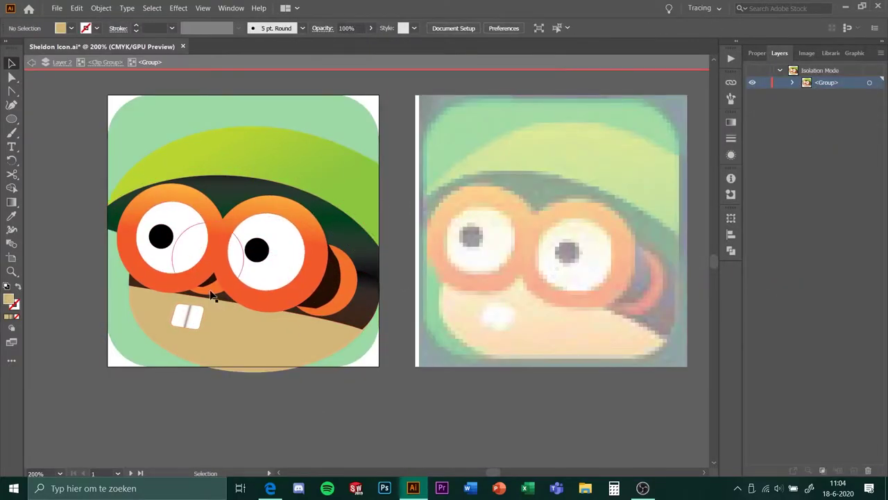
{"action": "left_click", "coordinate": [302, 300]}
{"action": "left_click_drag", "start_coordinate": [332, 313], "coordinate": [330, 312]}
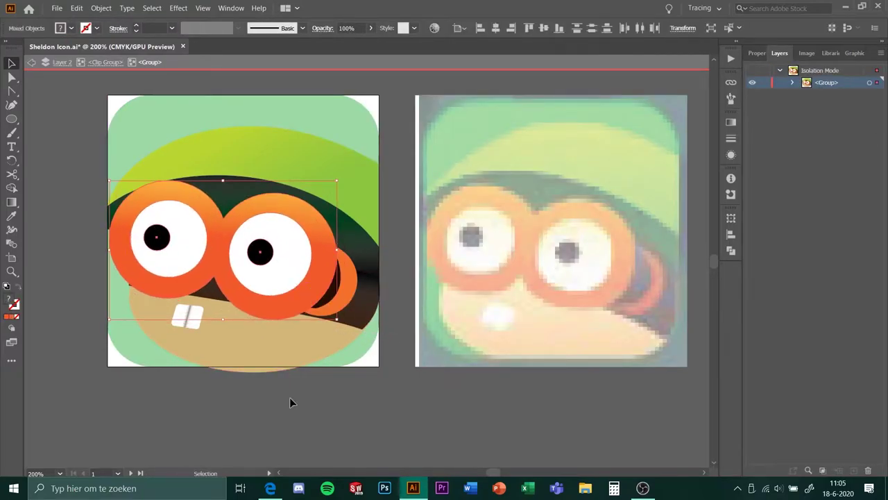
- Move the old hat below the artboard and outline a new hat shape with the Pen tool
{"action": "double_click", "coordinate": [295, 414]}
{"action": "double_click", "coordinate": [332, 170]}
{"action": "left_click_drag", "start_coordinate": [333, 170], "coordinate": [375, 385]}
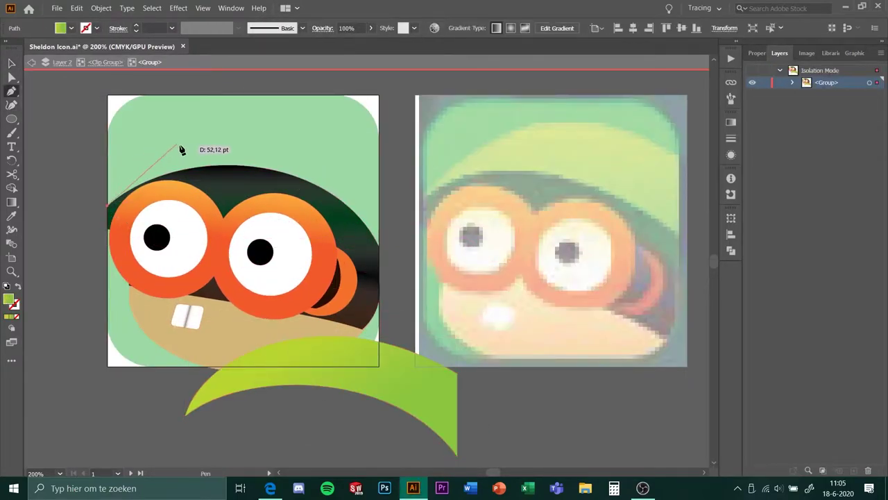
{"action": "left_click", "coordinate": [240, 125]}
{"action": "left_click", "coordinate": [399, 171]}
{"action": "left_click", "coordinate": [399, 249]}
{"action": "left_click", "coordinate": [108, 206]}
- Bend the new hat's top edge into curves using the Anchor Point tool, keeping a corner on the right
{"action": "key", "text": "shift+c"}
{"action": "left_click_drag", "start_coordinate": [161, 173], "coordinate": [165, 161]}
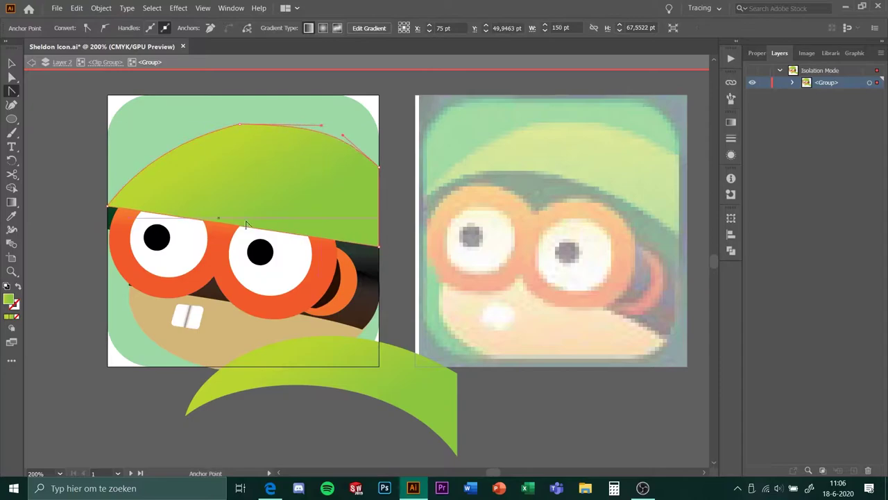
{"action": "left_click_drag", "start_coordinate": [272, 127], "coordinate": [217, 177]}
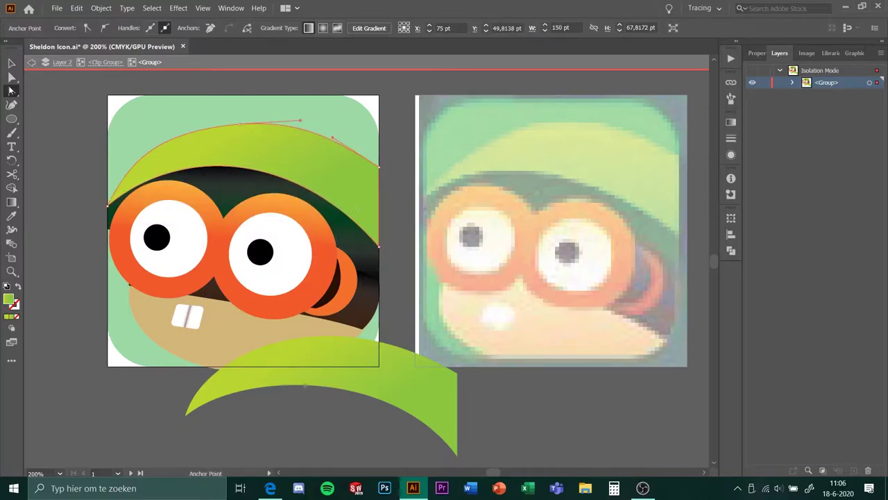
{"action": "left_click_drag", "start_coordinate": [307, 117], "coordinate": [312, 126]}
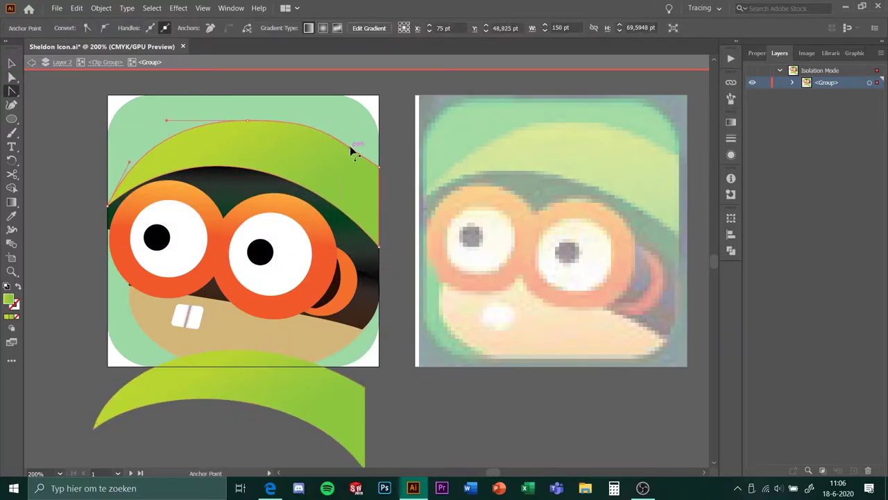
{"action": "left_click", "coordinate": [380, 171]}
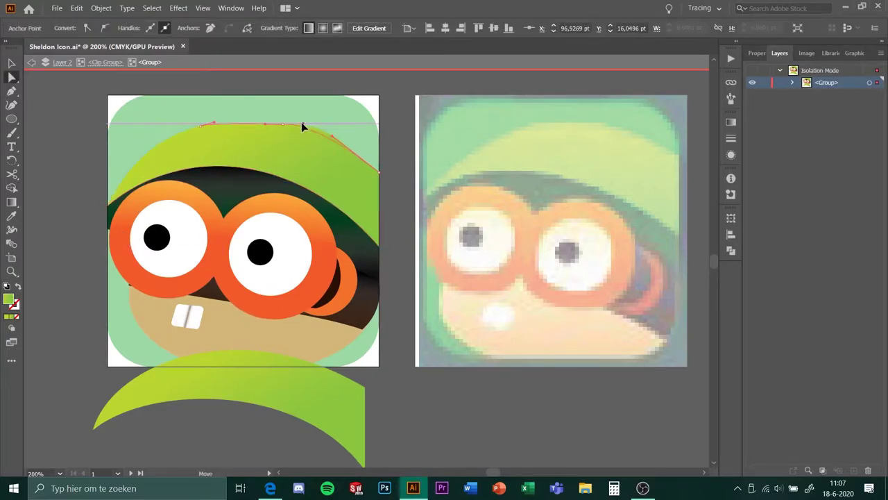
{"action": "left_click_drag", "start_coordinate": [231, 124], "coordinate": [239, 121]}
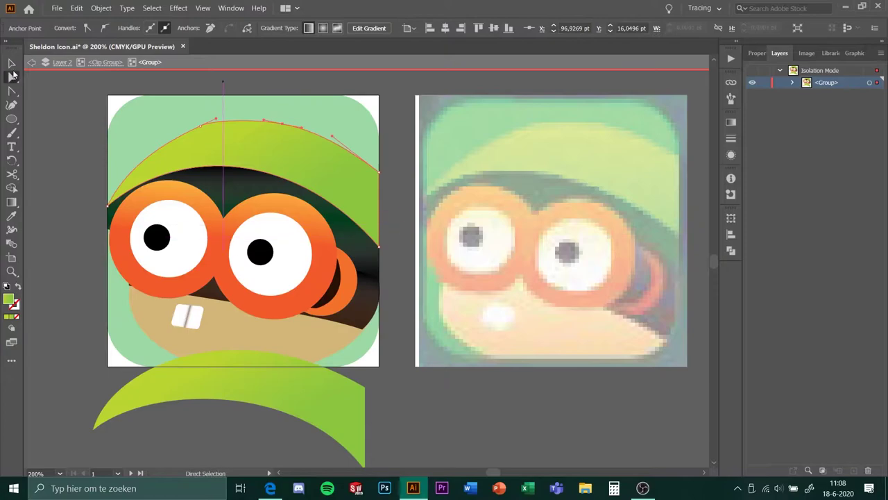
- Delete the old hat, smooth the new hat into a higher dome, and exit isolation mode
{"action": "key", "text": "p"}
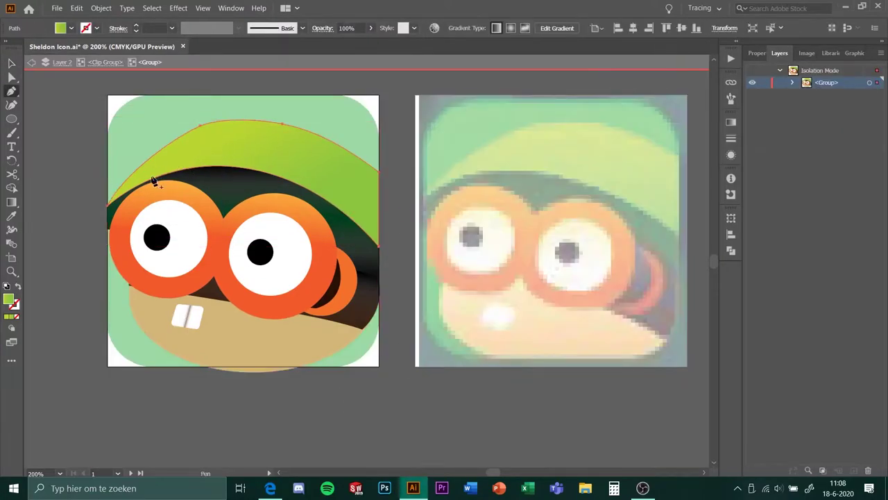
{"action": "key", "text": "shift+c"}
{"action": "key", "text": "ctrl+equal"}
{"action": "left_click_drag", "start_coordinate": [548, 220], "coordinate": [436, 289]}
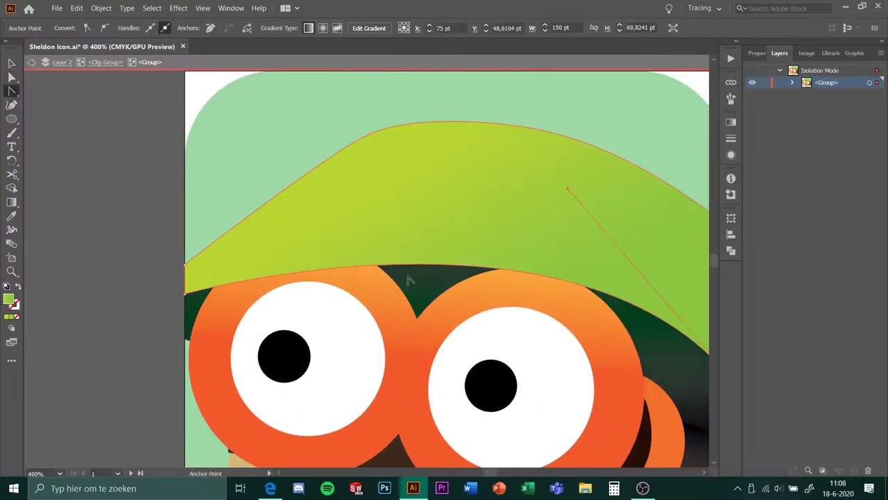
{"action": "left_click_drag", "start_coordinate": [283, 228], "coordinate": [177, 265]}
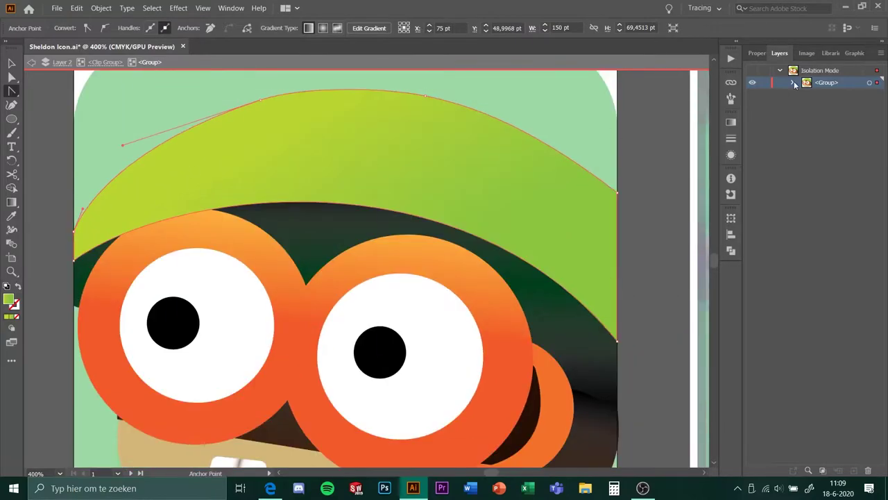
{"action": "key", "text": "Escape"}
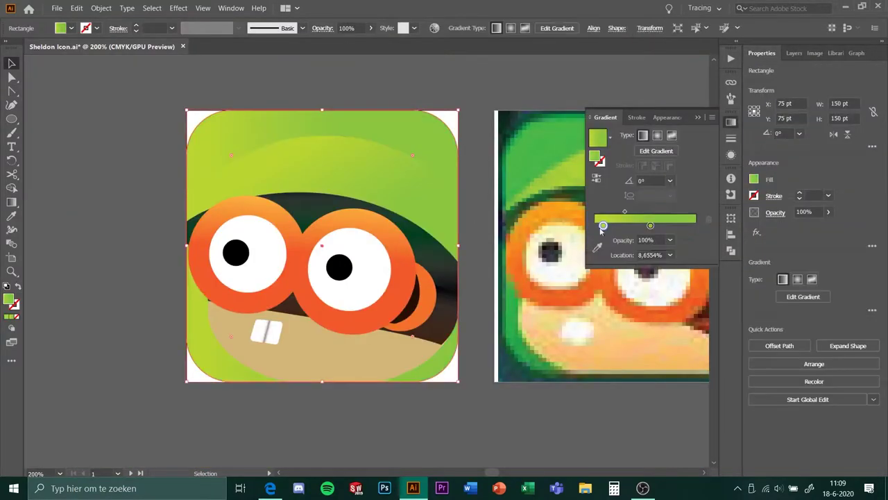
- Recolour both background gradient stops to deeper greens and move one stop inward
{"action": "double_click", "coordinate": [603, 225]}
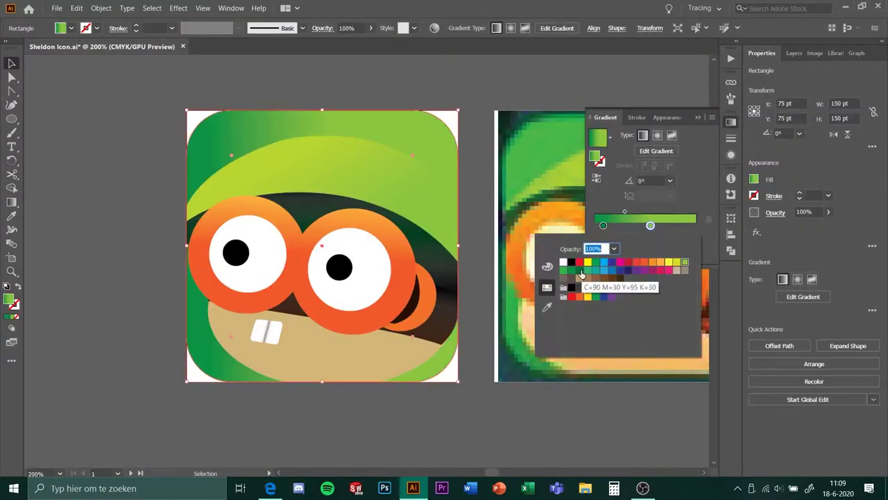
{"action": "left_click", "coordinate": [670, 180]}
{"action": "left_click_drag", "start_coordinate": [603, 226], "coordinate": [643, 225]}
{"action": "double_click", "coordinate": [696, 226]}
{"action": "left_click", "coordinate": [610, 292]}
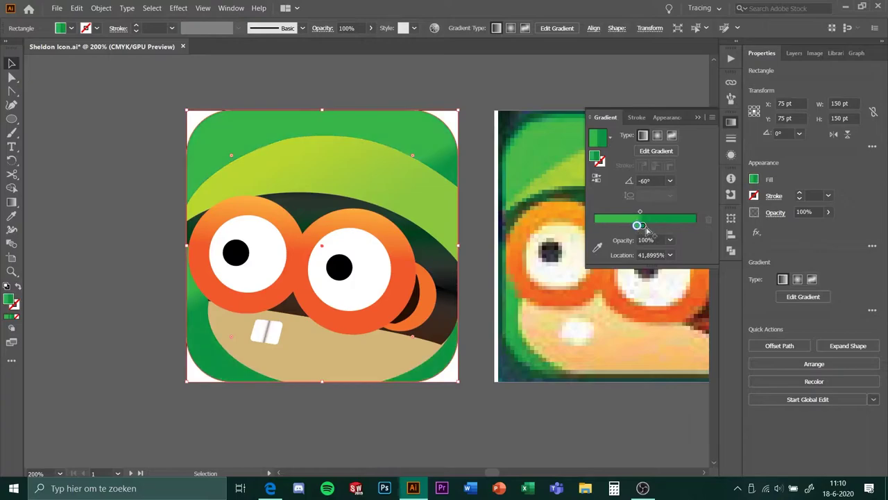
{"action": "double_click", "coordinate": [696, 225]}
{"action": "left_click", "coordinate": [611, 292]}
- Adjust the gradient stop, delete the pixelated reference, and export the icon as PNG
{"action": "left_click", "coordinate": [524, 241]}
{"action": "left_click_drag", "start_coordinate": [579, 251], "coordinate": [524, 241]}
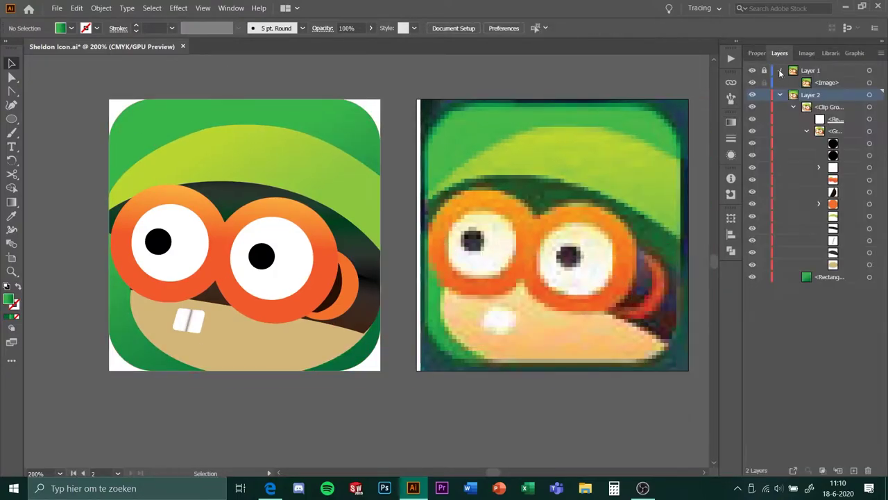
{"action": "key", "text": "Delete"}
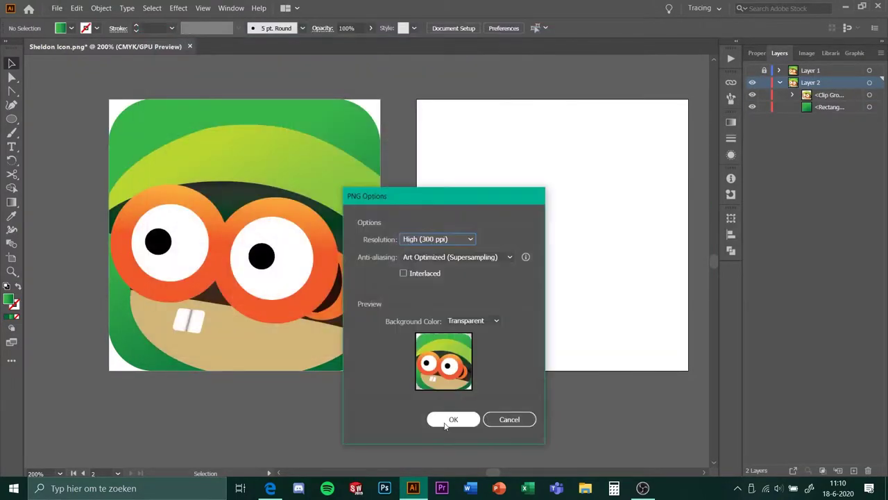
{"action": "left_click", "coordinate": [446, 420]}
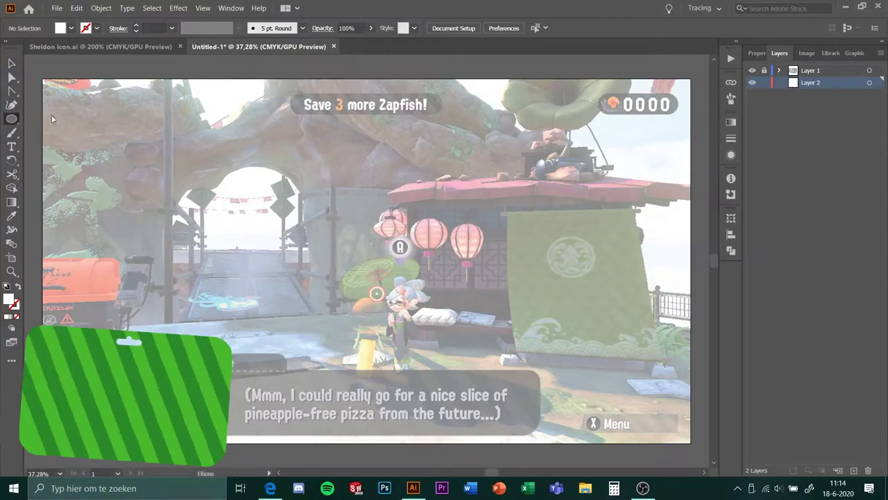
- Trace rectangles over the dialogue box and the name tag, filling the tag black
{"action": "scroll", "coordinate": [453, 266], "scroll_direction": "up", "scroll_amount": 3}
{"action": "left_click_drag", "start_coordinate": [64, 171], "coordinate": [668, 286]}
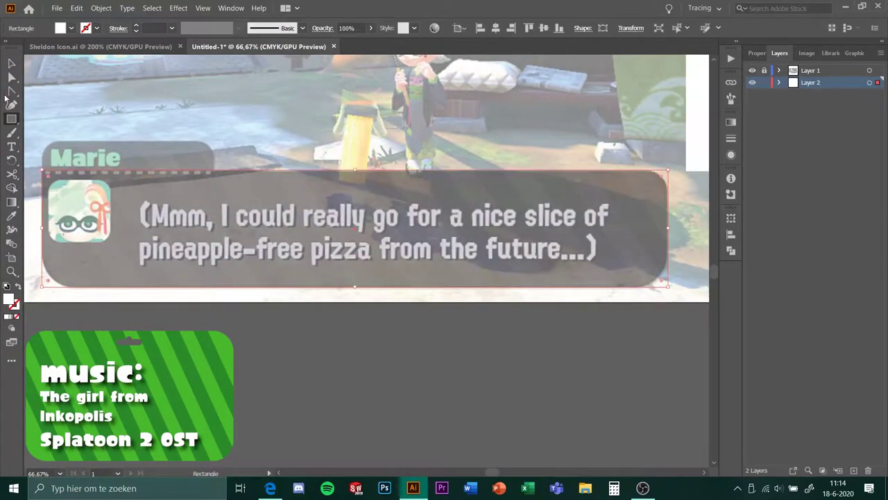
{"action": "left_click_drag", "start_coordinate": [42, 141], "coordinate": [41, 142]}
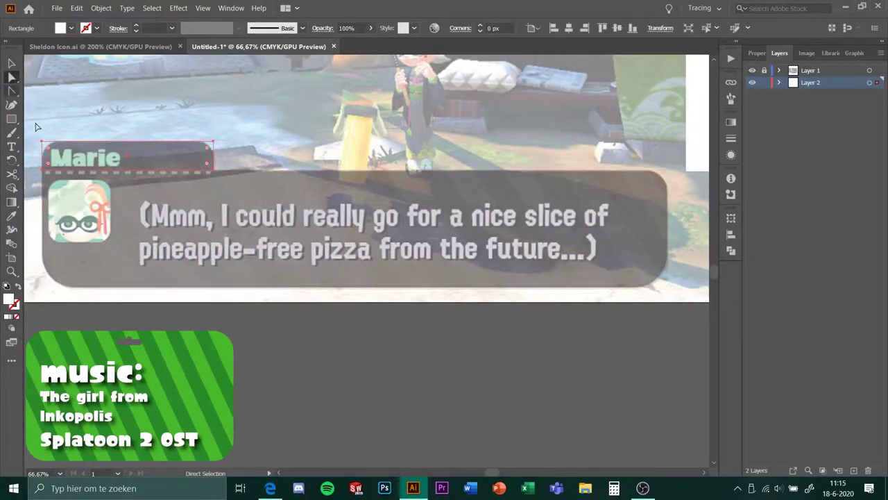
{"action": "key", "text": "v"}
- Round the dialogue box's corners and draw a small rectangle near the name tag
{"action": "left_click", "coordinate": [361, 274]}
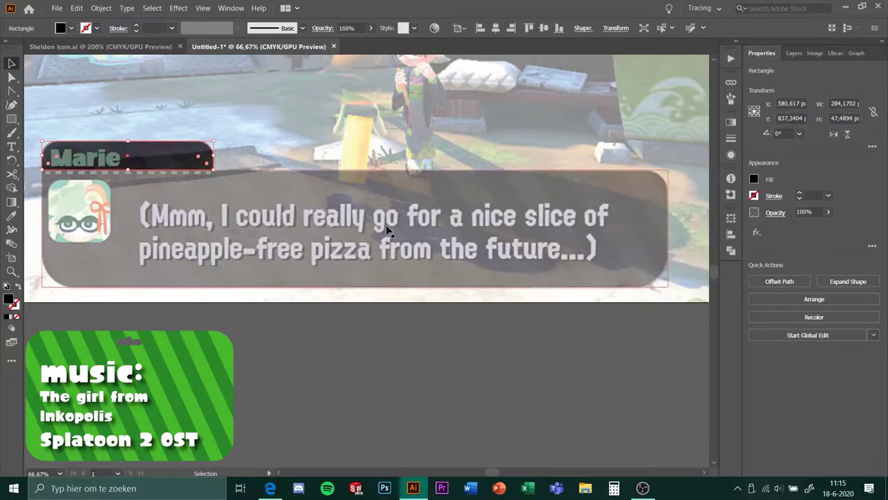
{"action": "left_click", "coordinate": [11, 78]}
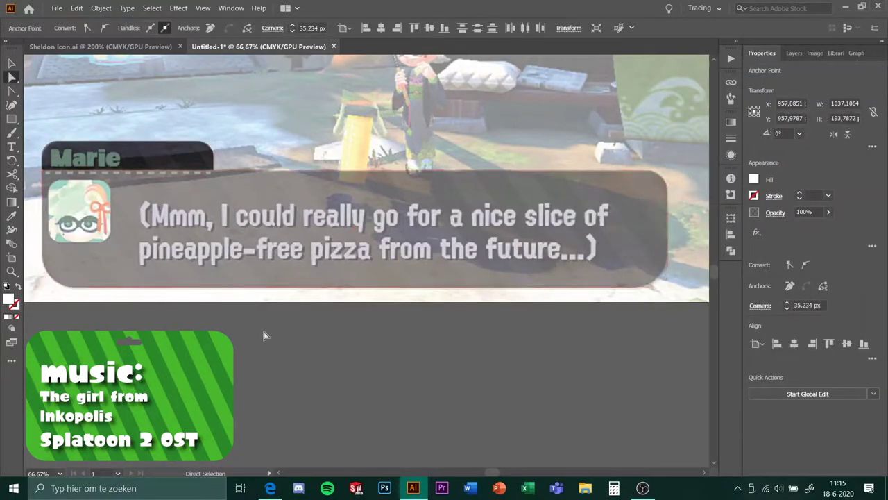
{"action": "scroll", "coordinate": [293, 381], "scroll_direction": "up", "scroll_amount": 2}
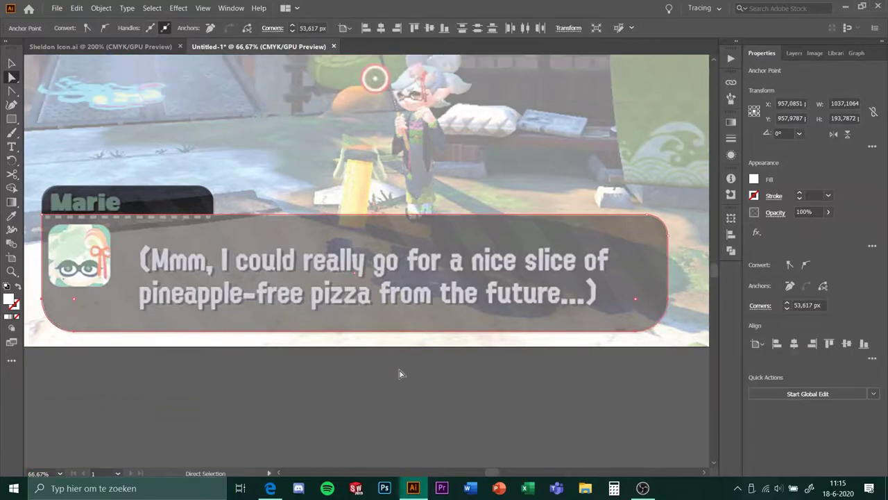
{"action": "key", "text": "m"}
{"action": "left_click_drag", "start_coordinate": [112, 287], "coordinate": [112, 288]}
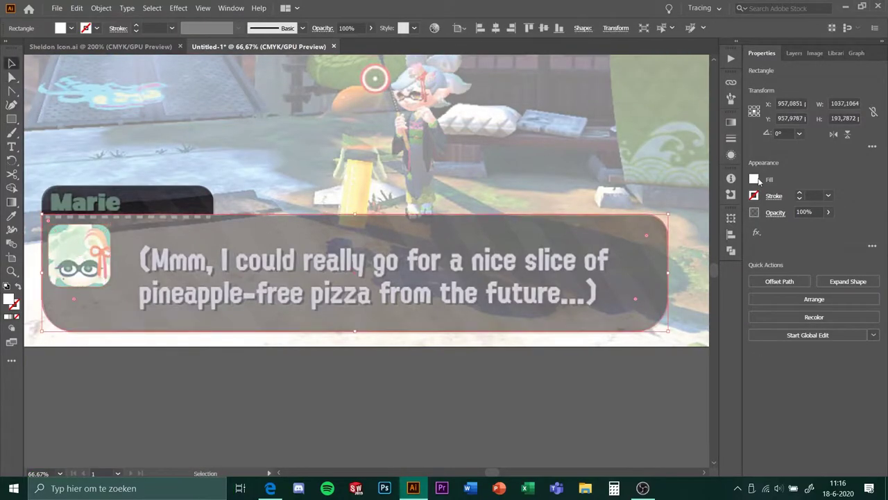
{"action": "key", "text": "ctrl+plus"}
{"action": "key", "text": "ctrl+plus"}
{"action": "key", "text": "ctrl+plus"}
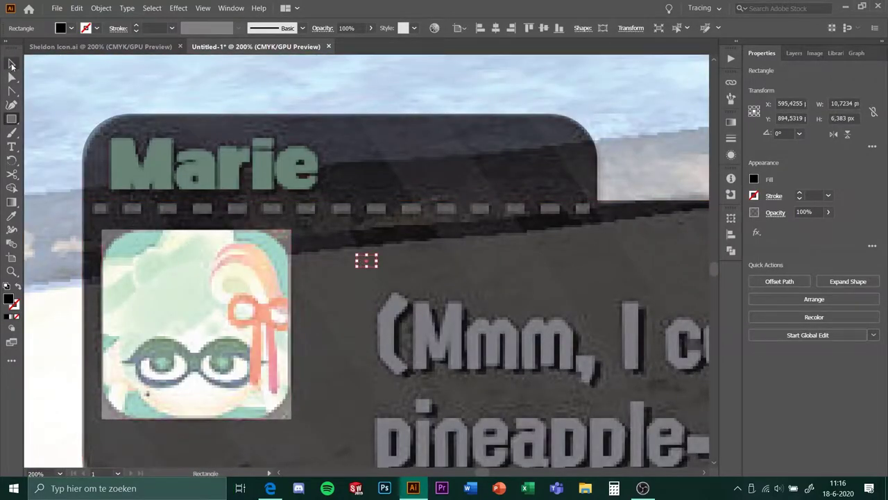
- Give the small rectangle a white fill
{"action": "left_click", "coordinate": [11, 64]}
{"action": "double_click", "coordinate": [8, 299]}
{"action": "left_click", "coordinate": [569, 170]}
{"action": "left_click", "coordinate": [754, 179]}
{"action": "key", "text": "Escape"}
{"action": "key", "text": "ctrl+plus"}
- Move the white dash into the row and Alt-drag copies along the dotted line
{"action": "left_click_drag", "start_coordinate": [366, 238], "coordinate": [108, 169]}
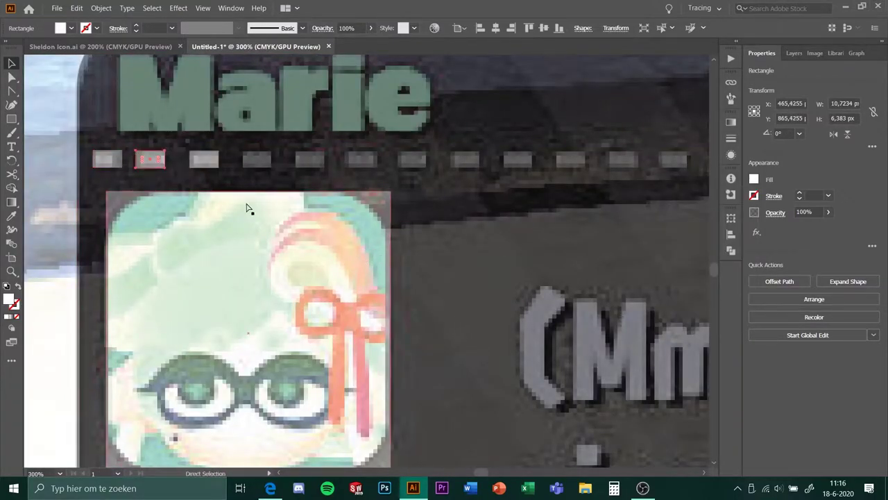
{"action": "left_click_drag", "start_coordinate": [250, 161], "coordinate": [250, 161]}
{"action": "left_click", "coordinate": [203, 159], "text": "shift"}
{"action": "left_click", "coordinate": [150, 160], "text": "shift"}
{"action": "left_click_drag", "start_coordinate": [389, 205], "coordinate": [389, 208]}
- Move the leftover rectangle into the dash row, select the left-hand dashes, and fit the artboard
{"action": "scroll", "coordinate": [530, 228], "scroll_direction": "right", "scroll_amount": 5}
{"action": "left_click", "coordinate": [568, 234]}
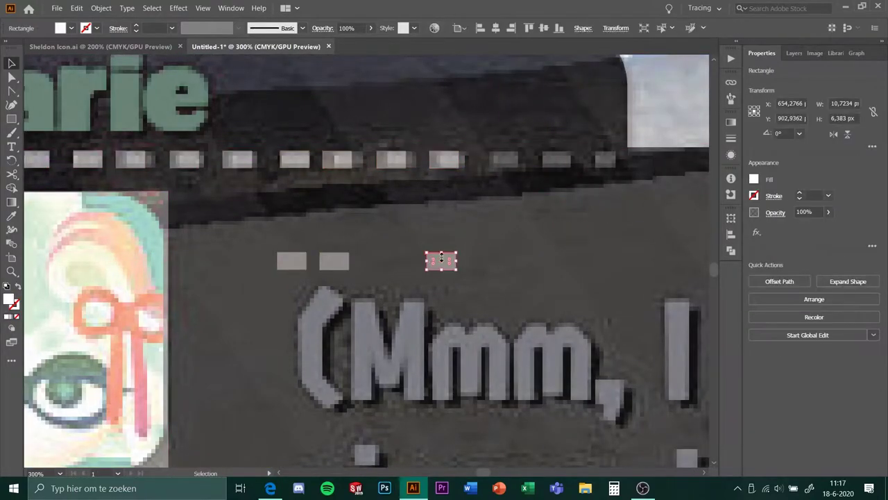
{"action": "left_click_drag", "start_coordinate": [375, 262], "coordinate": [615, 154]}
{"action": "scroll", "coordinate": [525, 206], "scroll_direction": "up", "scroll_amount": 2}
{"action": "scroll", "coordinate": [415, 201], "scroll_direction": "left", "scroll_amount": 2}
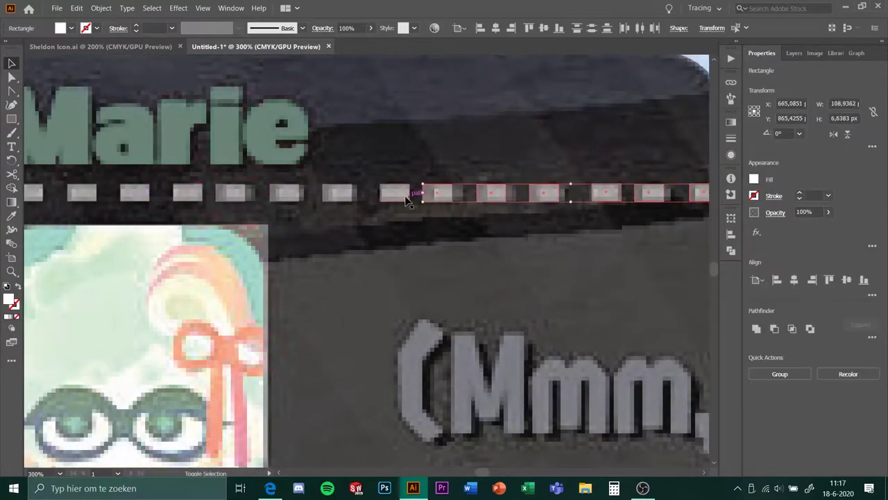
{"action": "left_click", "coordinate": [34, 192], "text": "shift"}
{"action": "scroll", "coordinate": [48, 198], "scroll_direction": "left", "scroll_amount": 2}
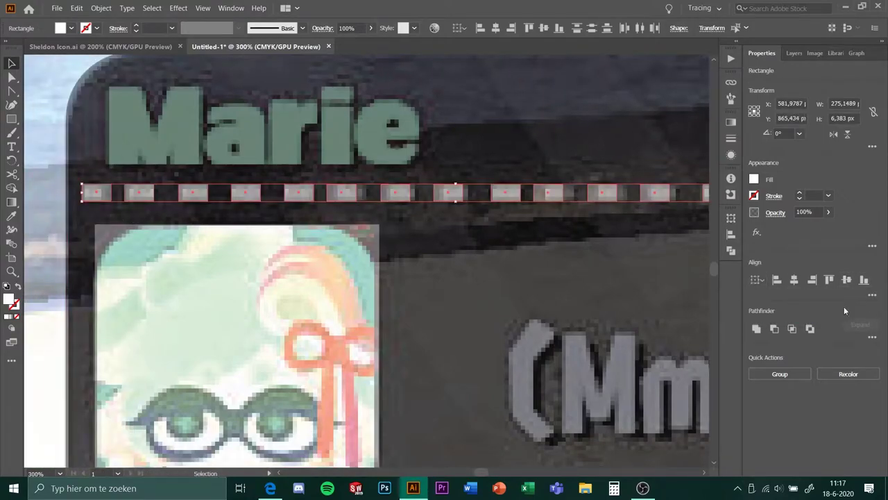
{"action": "left_click", "coordinate": [344, 300]}
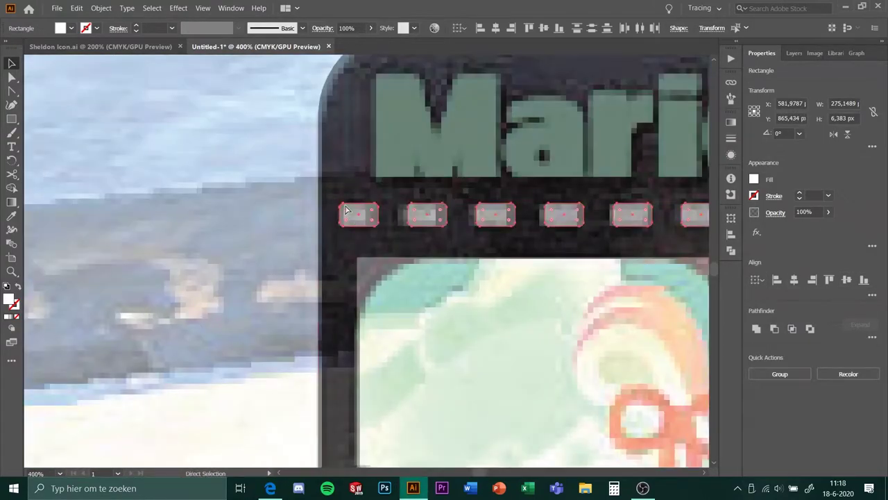
{"action": "key", "text": "ctrl+0"}
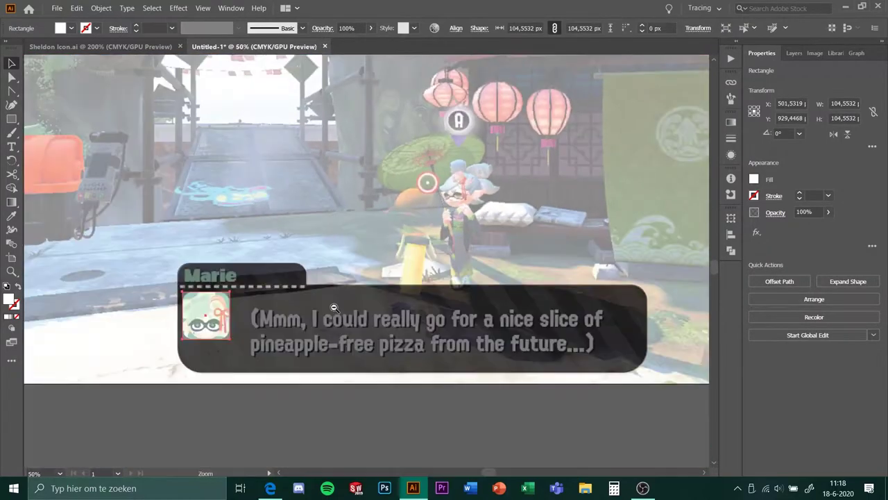
- Hide and lock the game screenshot layer, then open Sheldon Icon.png from recent files
{"action": "left_click", "coordinate": [780, 52]}
{"action": "left_click", "coordinate": [753, 70]}
{"action": "key", "text": "ctrl+plus"}
{"action": "key", "text": "ctrl+plus"}
{"action": "key", "text": "ctrl+plus"}
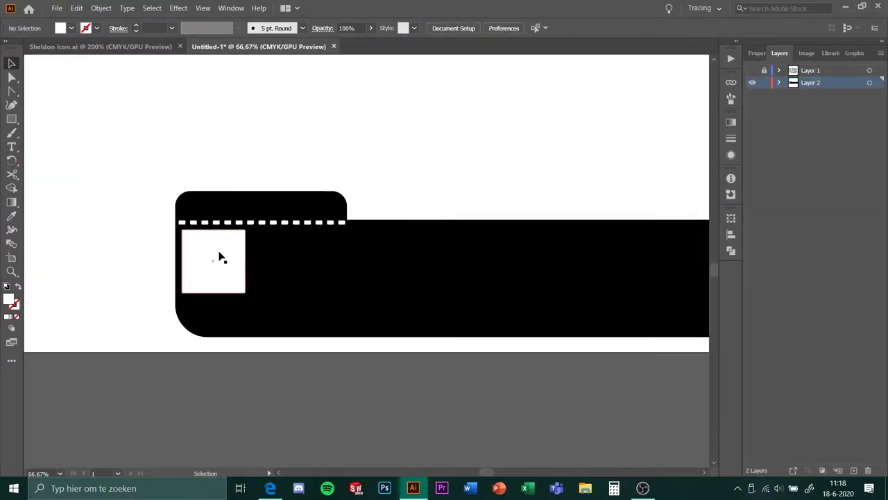
{"action": "left_click", "coordinate": [57, 8]}
{"action": "left_click", "coordinate": [277, 62]}
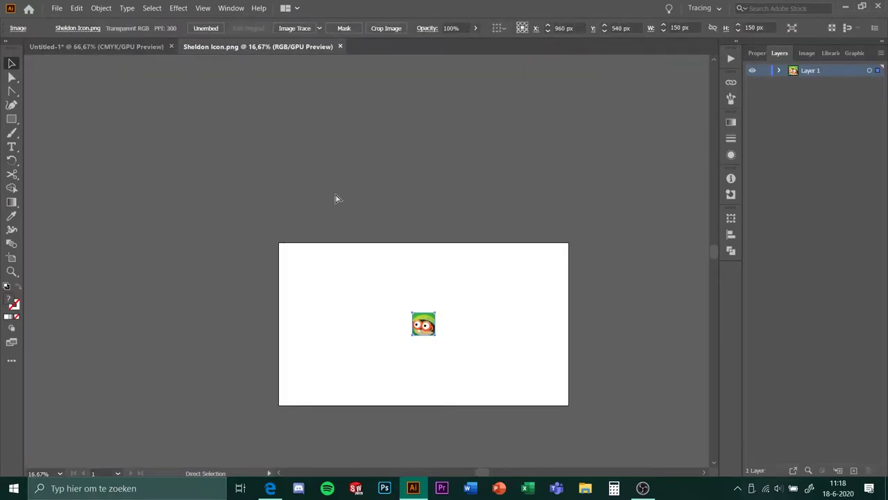
- Paste the Sheldon icon into Untitled-1 and scale it to fit the portrait box
{"action": "key", "text": "ctrl+Tab"}
{"action": "key", "text": "ctrl+v"}
{"action": "left_click_drag", "start_coordinate": [412, 309], "coordinate": [272, 323]}
{"action": "left_click_drag", "start_coordinate": [257, 293], "coordinate": [256, 292]}
{"action": "key", "text": "ctrl+plus"}
{"action": "key", "text": "ctrl+plus"}
{"action": "key", "text": "ctrl+plus"}
{"action": "key", "text": "ctrl+plus"}
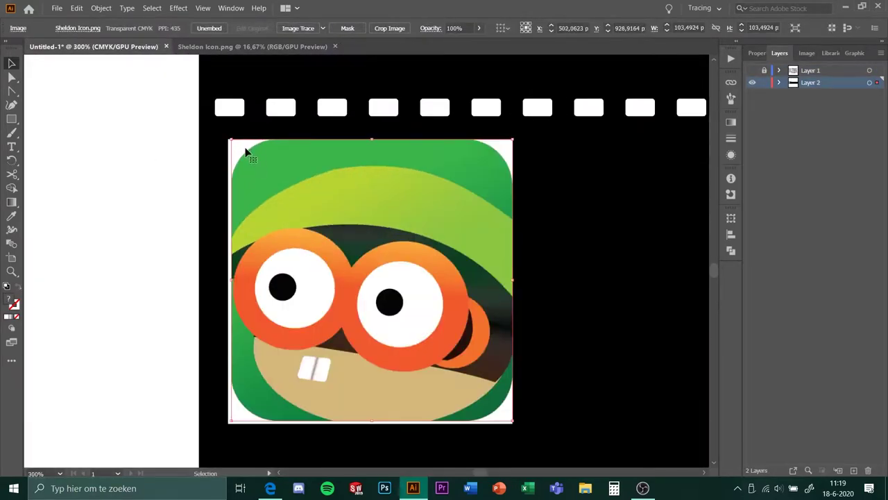
{"action": "left_click", "coordinate": [215, 395]}
- Move the icon into Layer 1, round the portrait box's corners, and hide Layer 1
{"action": "left_click", "coordinate": [780, 81]}
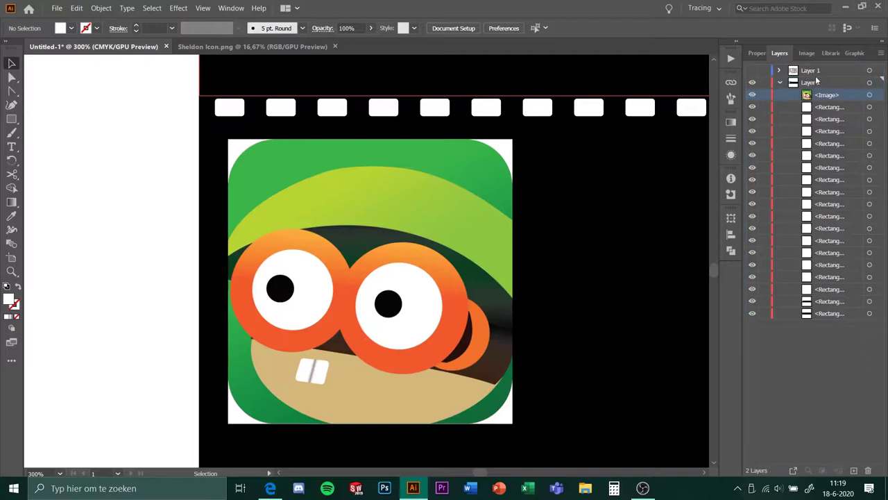
{"action": "left_click_drag", "start_coordinate": [809, 76], "coordinate": [782, 73]}
{"action": "key", "text": "a"}
{"action": "left_click", "coordinate": [264, 146]}
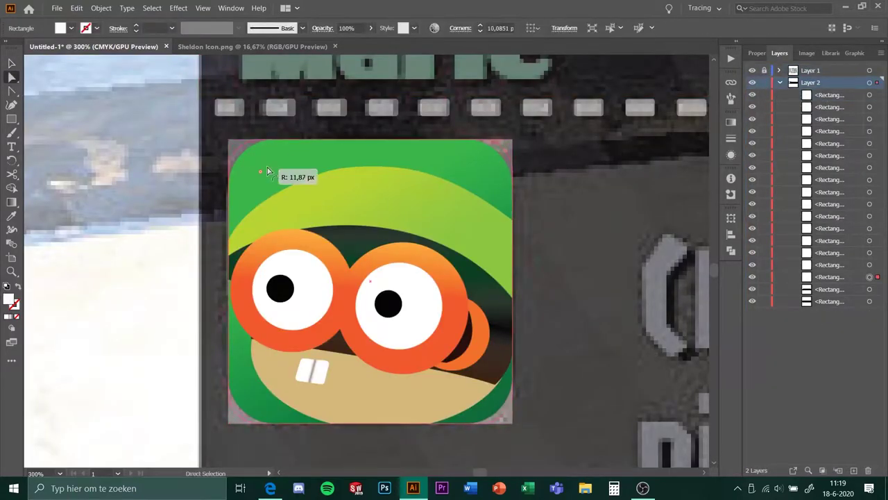
{"action": "key", "text": "ctrl+3"}
{"action": "key", "text": "ctrl+minus"}
{"action": "key", "text": "ctrl+minus"}
{"action": "key", "text": "ctrl+minus"}
{"action": "key", "text": "ctrl+minus"}
{"action": "key", "text": "ctrl+minus"}
{"action": "key", "text": "ctrl+minus"}
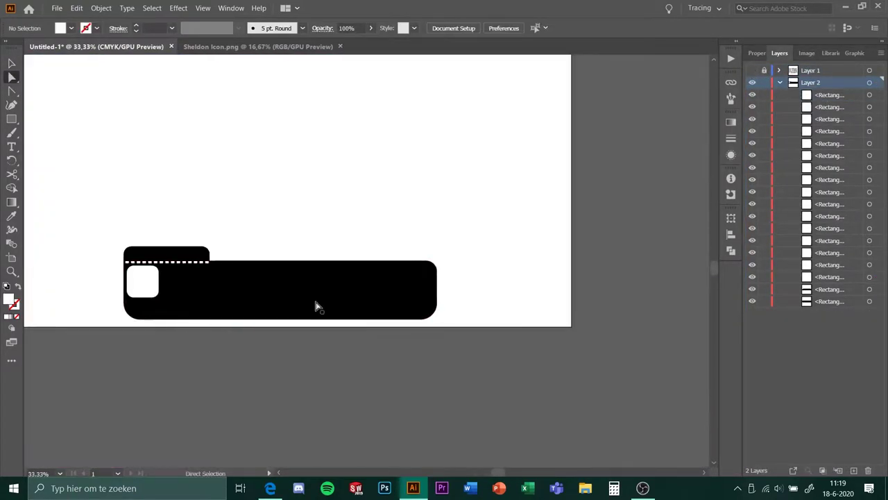
- Collect the white dashes and portrait square into a new Layer 3
{"action": "key", "text": "ctrl+a"}
{"action": "key", "text": "ctrl+l"}
{"action": "right_click", "coordinate": [155, 288]}
{"action": "left_click", "coordinate": [333, 277]}
- Scale the two black textbox rectangles larger with the Selection tool
{"action": "key", "text": "ctrl+plus"}
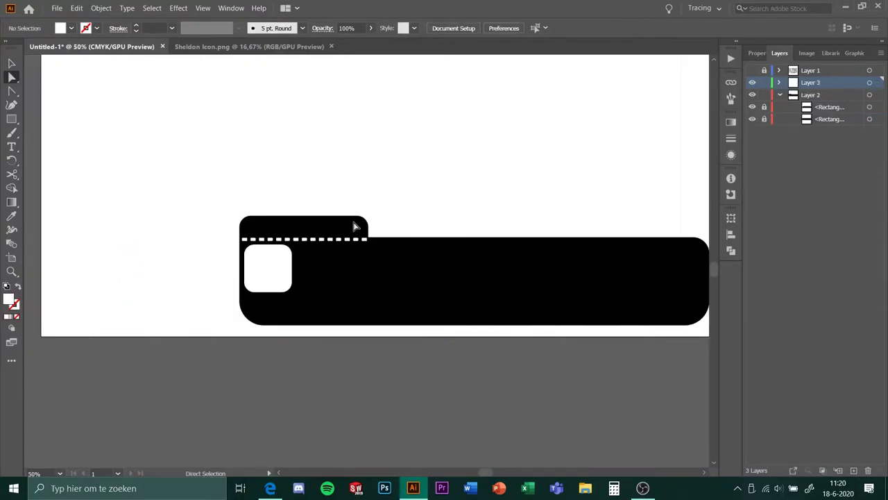
{"action": "key", "text": "ctrl+minus"}
{"action": "key", "text": "ctrl+minus"}
{"action": "key", "text": "v"}
{"action": "left_click_drag", "start_coordinate": [172, 277], "coordinate": [357, 322]}
{"action": "scroll", "coordinate": [188, 271], "scroll_direction": "up", "scroll_amount": 4}
{"action": "scroll", "coordinate": [452, 353], "scroll_direction": "down", "scroll_amount": 3}
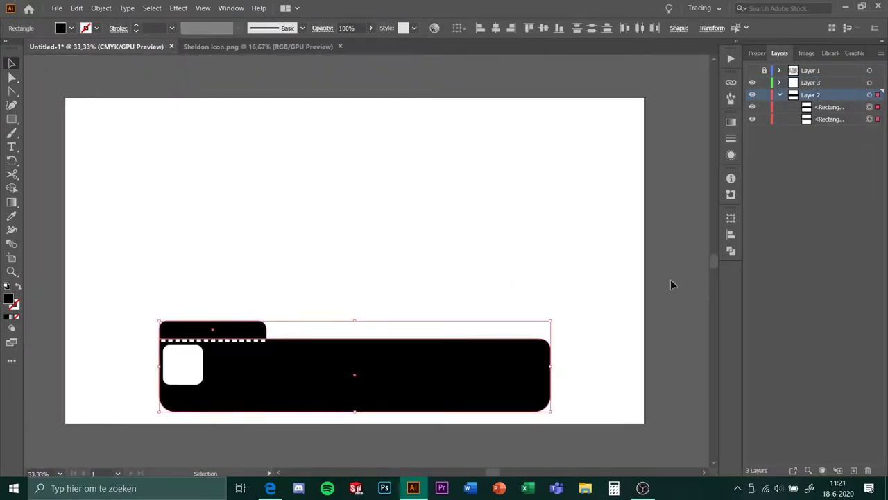
- Create a new document, Untitled-2, via File > New
{"action": "left_click", "coordinate": [664, 313]}
{"action": "left_click", "coordinate": [57, 7]}
{"action": "left_click", "coordinate": [65, 20]}
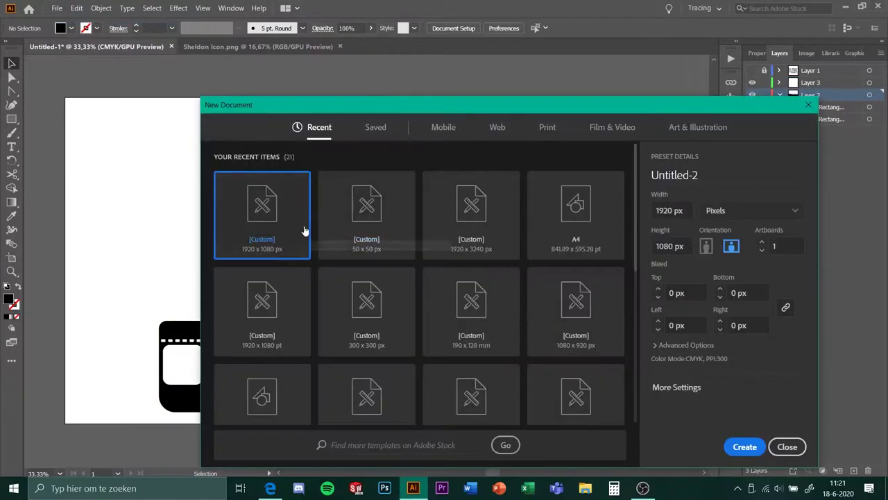
{"action": "key", "text": "Return"}
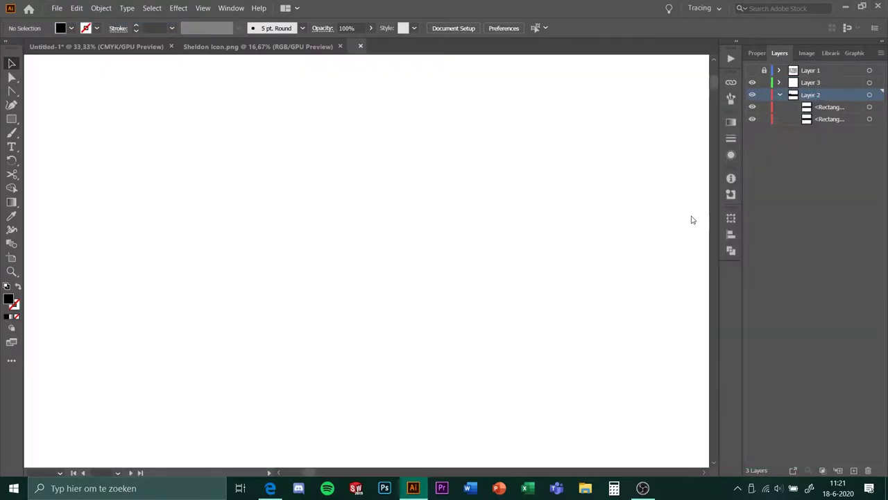
- Draw a long strip across the artboard and fill it dark grey
{"action": "key", "text": "m"}
{"action": "left_click_drag", "start_coordinate": [687, 290], "coordinate": [687, 289]}
{"action": "left_click", "coordinate": [754, 195]}
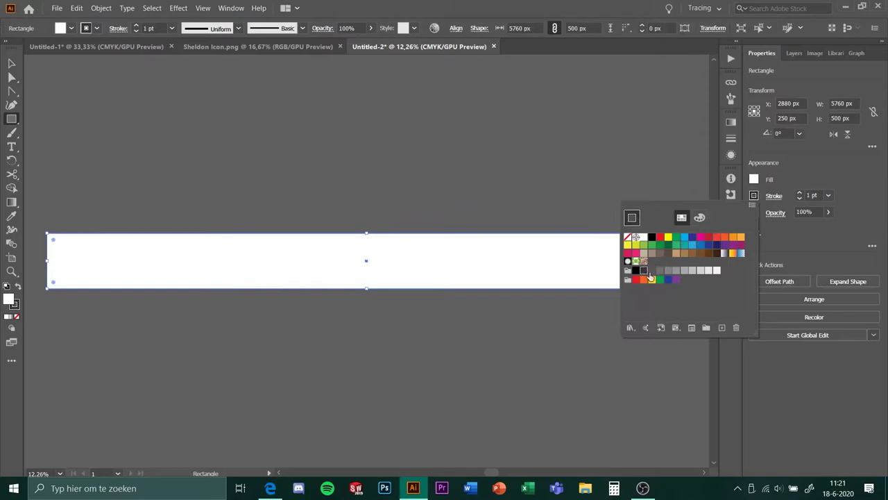
{"action": "left_click", "coordinate": [644, 270]}
{"action": "key", "text": "Escape"}
- Draw a thin black bar, tilt it 30°, and move it onto the strip
{"action": "left_click_drag", "start_coordinate": [354, 216], "coordinate": [372, 324]}
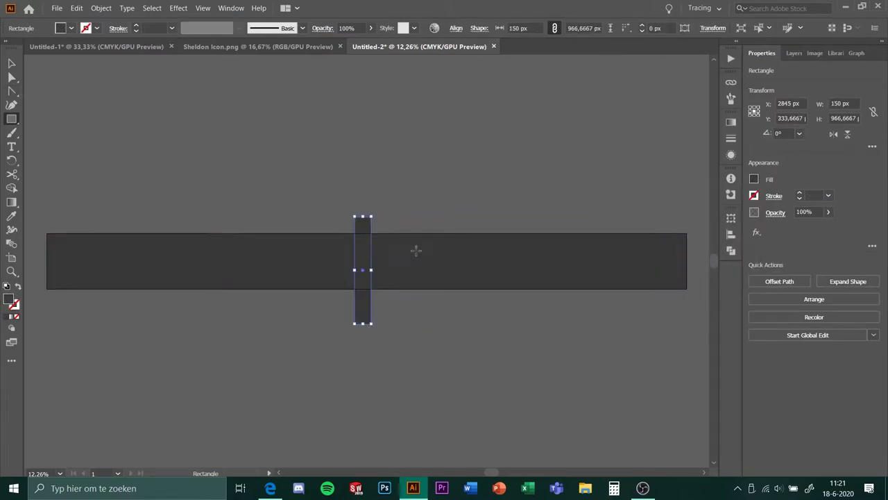
{"action": "left_click", "coordinate": [755, 179]}
{"action": "left_click", "coordinate": [652, 236]}
{"action": "key", "text": "Escape"}
{"action": "left_click_drag", "start_coordinate": [360, 243], "coordinate": [351, 242]}
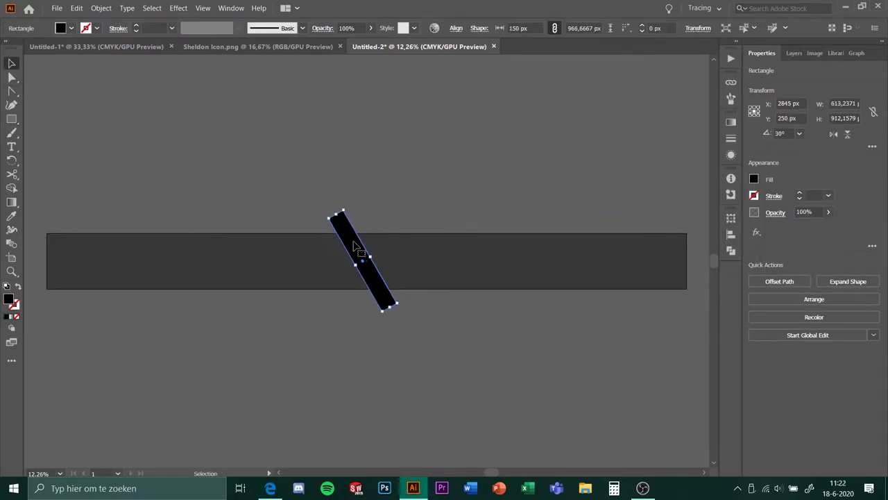
{"action": "left_click", "coordinate": [731, 234]}
{"action": "left_click", "coordinate": [473, 186]}
- Close Sheldon Icon.png, show the game screenshot layer in Untitled-1, and return to Untitled-2
{"action": "left_click", "coordinate": [340, 46]}
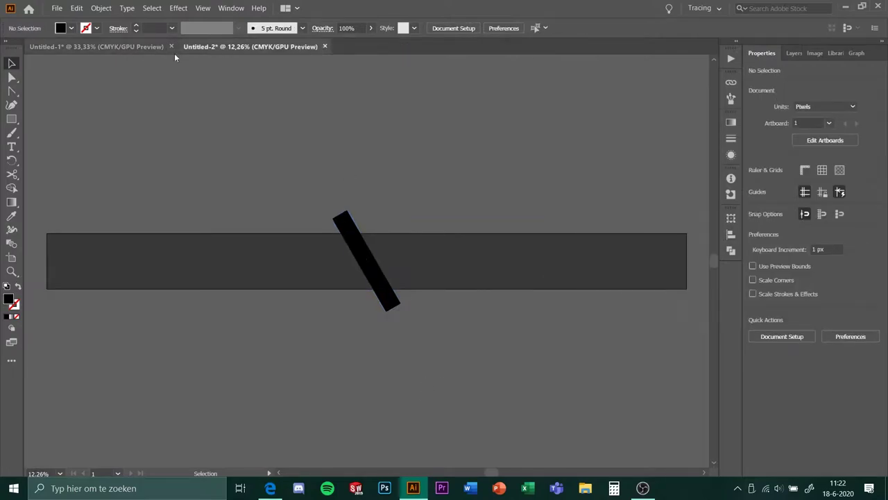
{"action": "left_click", "coordinate": [97, 46]}
{"action": "left_click", "coordinate": [794, 53]}
{"action": "left_click", "coordinate": [752, 70]}
{"action": "left_click", "coordinate": [778, 70]}
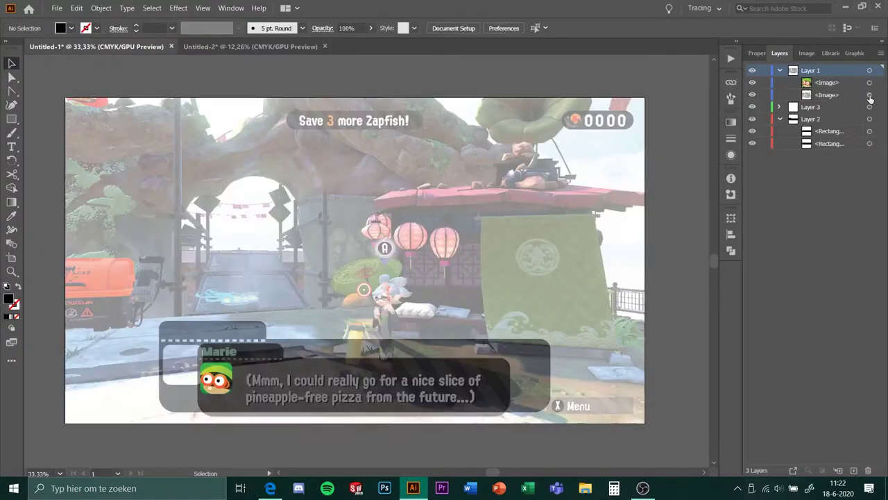
{"action": "left_click", "coordinate": [249, 47]}
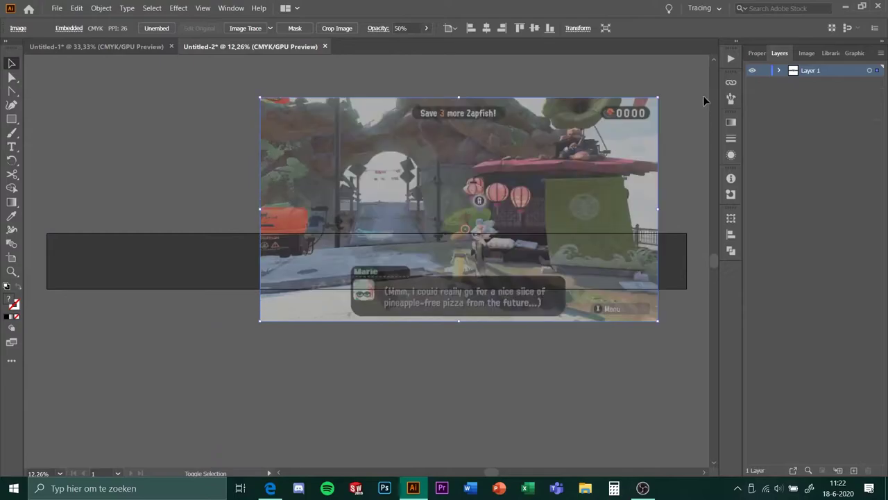
- Delete the pasted screenshot and duplicate the black bar, placing the copy at X 3070 px
{"action": "key", "text": "Delete"}
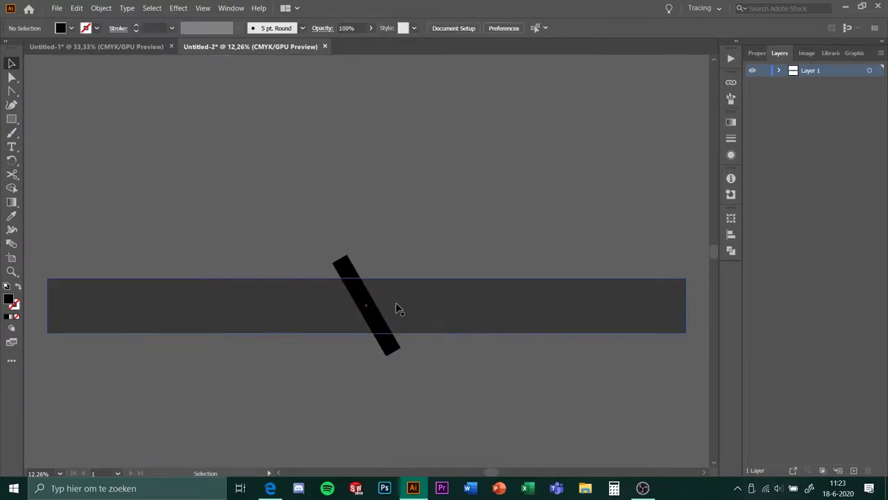
{"action": "left_click", "coordinate": [368, 305]}
{"action": "scroll", "coordinate": [333, 243], "scroll_direction": "up", "scroll_amount": 2}
{"action": "left_click_drag", "start_coordinate": [333, 243], "coordinate": [373, 234]}
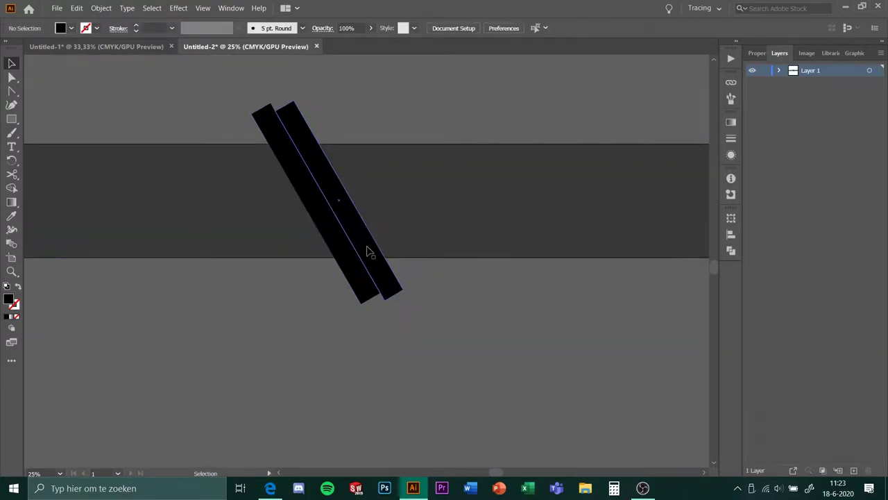
{"action": "key", "text": "v"}
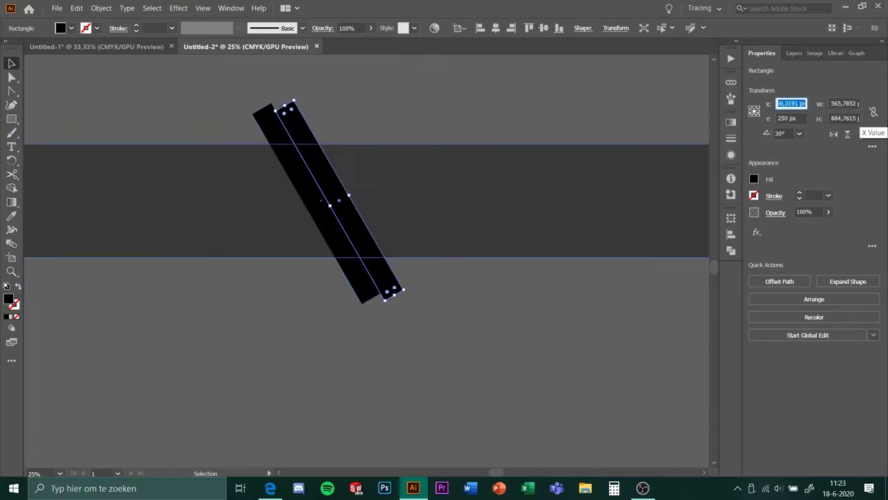
{"action": "type", "text": "16383"}
{"action": "key", "text": "Return"}
{"action": "scroll", "coordinate": [371, 280], "scroll_direction": "down", "scroll_amount": 3}
{"action": "key", "text": "ctrl+z"}
{"action": "scroll", "coordinate": [298, 313], "scroll_direction": "up", "scroll_amount": 3}
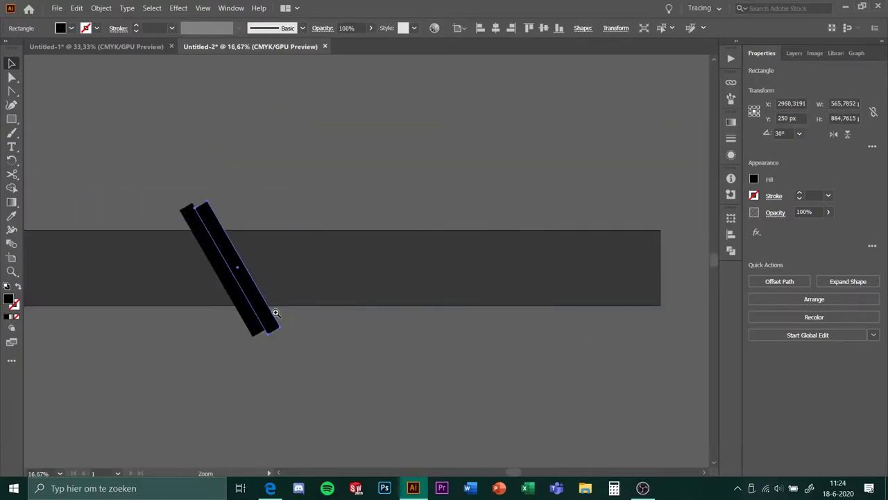
{"action": "left_click", "coordinate": [798, 103]}
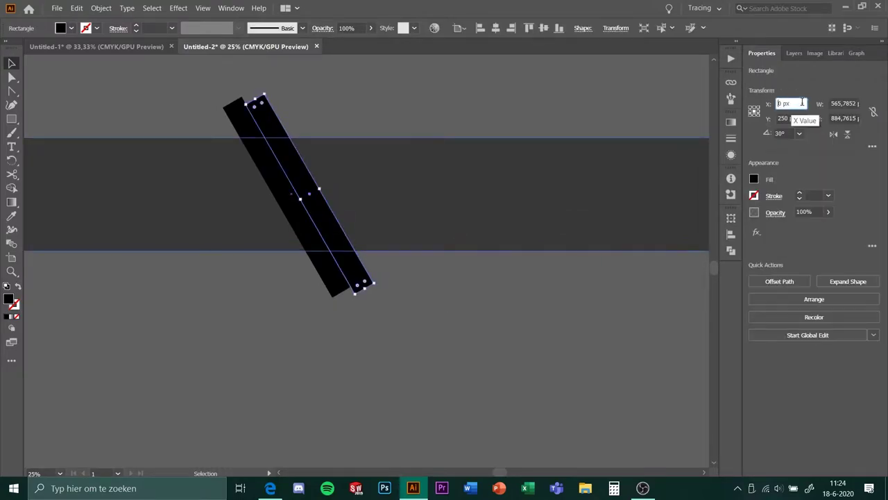
{"action": "type", "text": "3070"}
{"action": "key", "text": "Return"}
- Duplicate the bar pair further right to build a row of diagonal bars
{"action": "scroll", "coordinate": [419, 319], "scroll_direction": "down", "scroll_amount": 2}
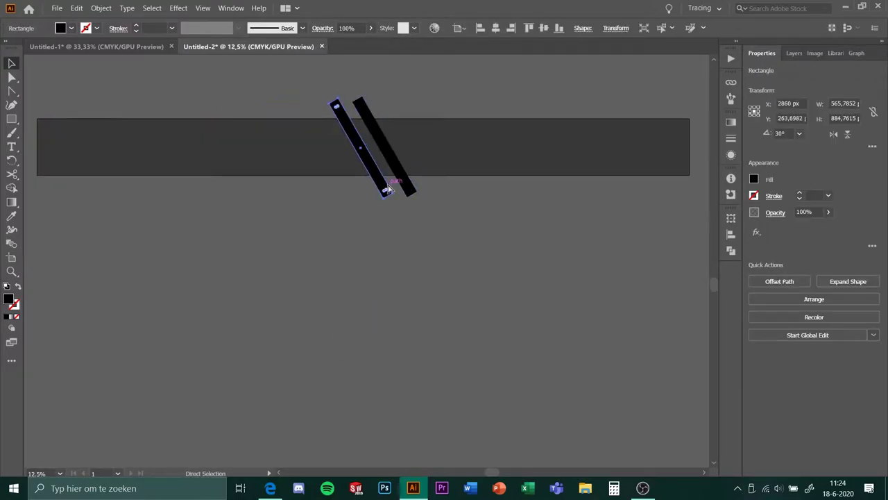
{"action": "left_click", "coordinate": [356, 148], "text": "shift"}
{"action": "left_click_drag", "start_coordinate": [403, 149], "coordinate": [493, 163]}
{"action": "left_click", "coordinate": [347, 125], "text": "shift"}
{"action": "left_click_drag", "start_coordinate": [381, 182], "coordinate": [682, 157]}
{"action": "scroll", "coordinate": [531, 182], "scroll_direction": "right", "scroll_amount": 3}
{"action": "left_click", "coordinate": [606, 153]}
{"action": "key", "text": "ctrl+a"}
{"action": "left_click", "coordinate": [476, 333]}
{"action": "left_click_drag", "start_coordinate": [476, 333], "coordinate": [97, 225]}
- Shift the bars and drag the rest left so the gaps between them are even
{"action": "left_click", "coordinate": [123, 224]}
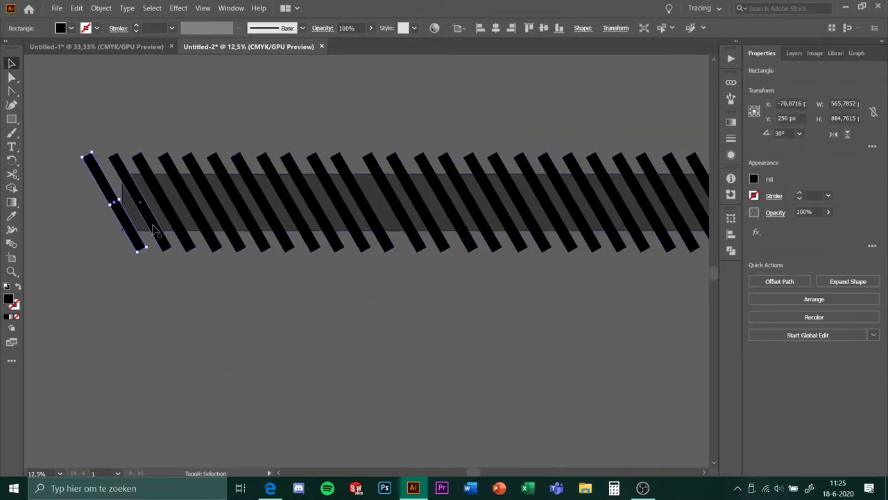
{"action": "key", "text": "ctrl+a"}
{"action": "scroll", "coordinate": [246, 305], "scroll_direction": "up", "scroll_amount": 3}
{"action": "left_click_drag", "start_coordinate": [361, 265], "coordinate": [499, 265]}
{"action": "left_click_drag", "start_coordinate": [499, 271], "coordinate": [378, 278]}
{"action": "left_click", "coordinate": [731, 234]}
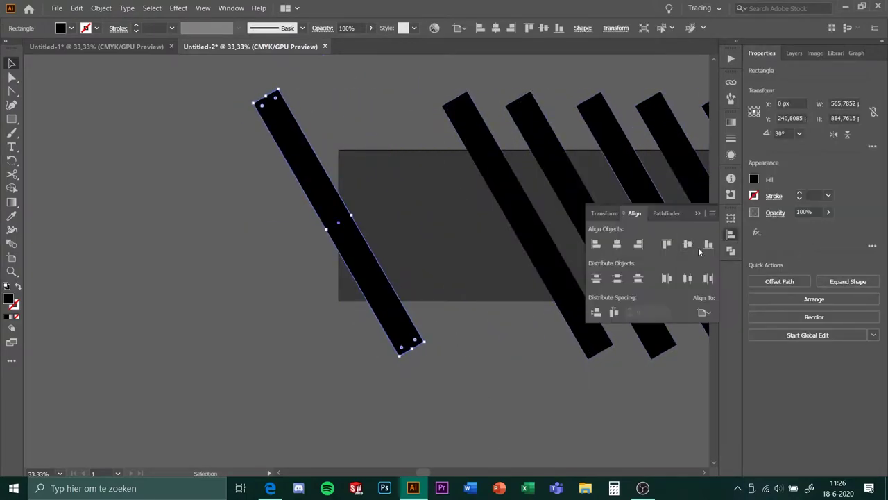
{"action": "left_click", "coordinate": [440, 322]}
{"action": "scroll", "coordinate": [440, 322], "scroll_direction": "down", "scroll_amount": 3}
{"action": "left_click", "coordinate": [416, 171]}
{"action": "scroll", "coordinate": [354, 296], "scroll_direction": "up", "scroll_amount": 2}
{"action": "left_click_drag", "start_coordinate": [354, 296], "coordinate": [347, 387]}
{"action": "left_click", "coordinate": [347, 386]}
{"action": "scroll", "coordinate": [623, 276], "scroll_direction": "right", "scroll_amount": 5}
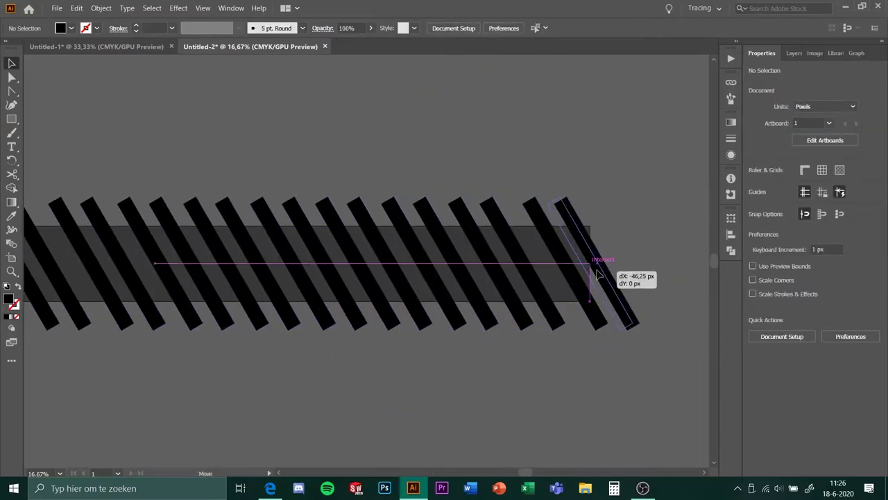
- Move the last bar into place and set the grey strip's fill to None
{"action": "left_click_drag", "start_coordinate": [598, 276], "coordinate": [596, 276]}
{"action": "key", "text": "ctrl+minus"}
{"action": "key", "text": "ctrl+minus"}
{"action": "key", "text": "ctrl+a"}
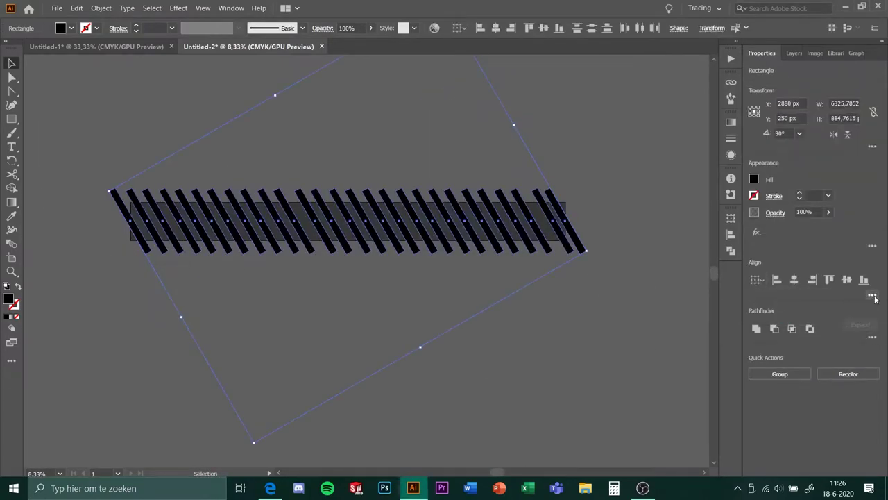
{"action": "left_click", "coordinate": [179, 209]}
{"action": "mouse_move", "coordinate": [179, 208]}
{"action": "left_mouse_down"}
{"action": "mouse_move", "coordinate": [198, 224]}
{"action": "mouse_move", "coordinate": [179, 208]}
{"action": "left_mouse_up"}
{"action": "left_click", "coordinate": [755, 179]}
{"action": "left_click", "coordinate": [628, 220]}
{"action": "left_click", "coordinate": [294, 204]}
- Select the strip with the bars, make a clipping mask, and begin Save As
{"action": "left_click", "coordinate": [780, 52]}
{"action": "left_click", "coordinate": [870, 82]}
{"action": "left_click", "coordinate": [871, 95], "text": "shift"}
{"action": "key", "text": "ctrl+7"}
{"action": "left_click", "coordinate": [511, 278]}
{"action": "key", "text": "ctrl+plus"}
{"action": "left_click", "coordinate": [57, 7]}
{"action": "left_click", "coordinate": [77, 102]}
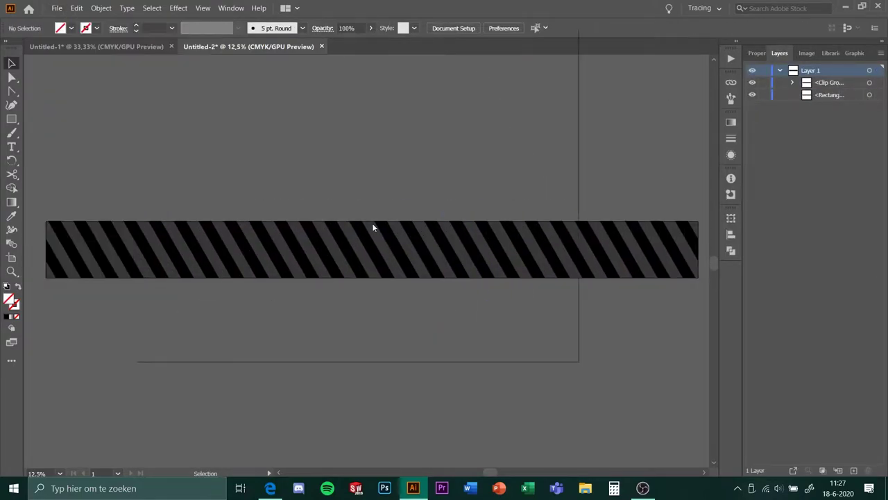
- Save the striped bar as 'Hero mode Textbox texture' in the project subfolder
{"action": "type", "text": "Hero mode Textbox text"}
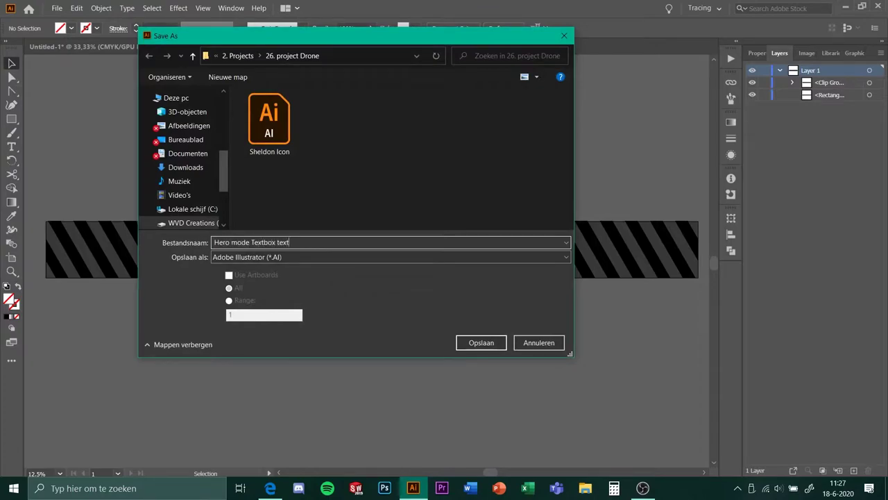
{"action": "type", "text": "ure"}
{"action": "scroll", "coordinate": [189, 188], "scroll_direction": "down", "scroll_amount": 5}
{"action": "left_click", "coordinate": [189, 194]}
{"action": "double_click", "coordinate": [394, 111]}
{"action": "left_click", "coordinate": [481, 342]}
- Return to the textbox design document, hide the screenshot layer and deselect everything
{"action": "left_click", "coordinate": [57, 8]}
{"action": "left_click", "coordinate": [495, 306]}
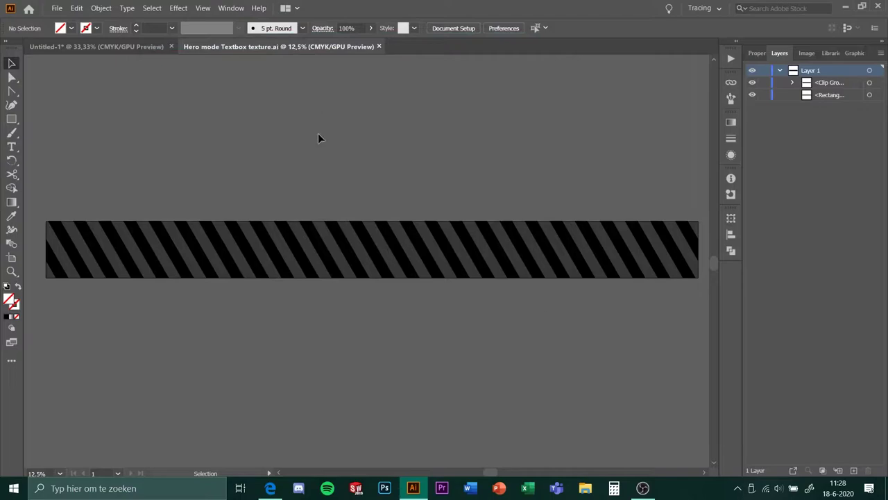
{"action": "key", "text": "ctrl+Tab"}
{"action": "left_click", "coordinate": [753, 70]}
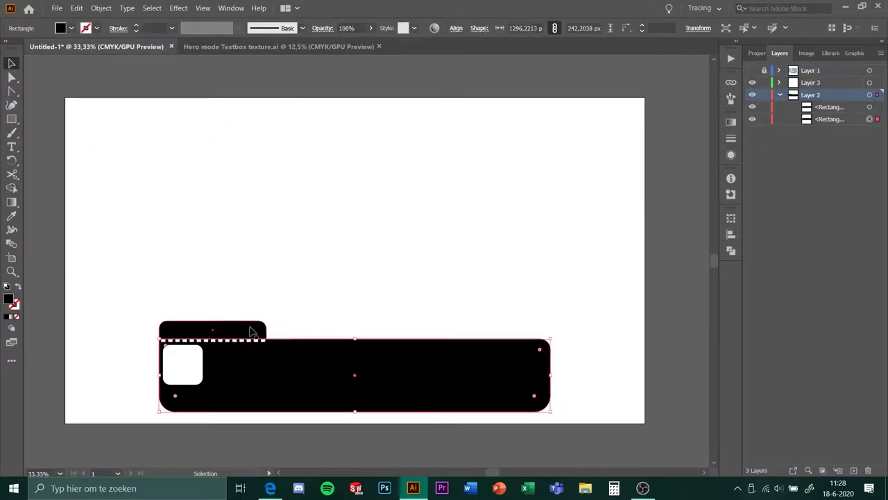
{"action": "left_click", "coordinate": [757, 53]}
{"action": "key", "text": "ctrl+shift+a"}
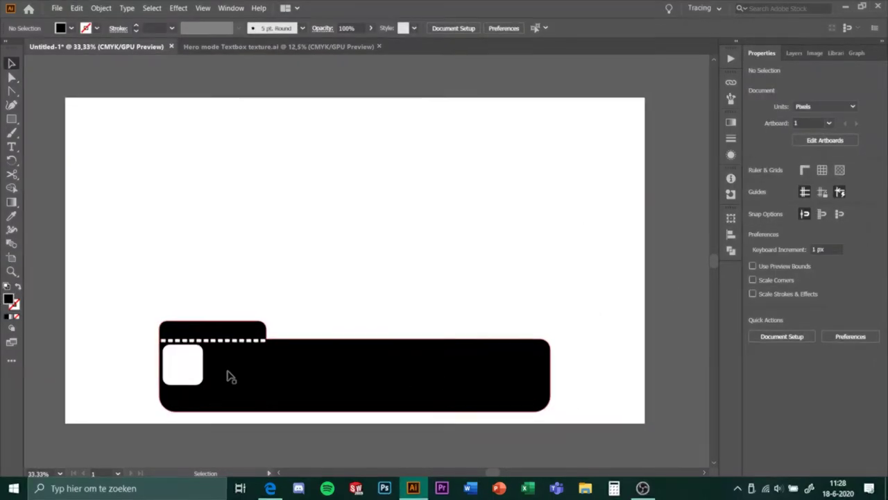
{"action": "left_click", "coordinate": [57, 8]}
{"action": "left_click", "coordinate": [84, 160]}
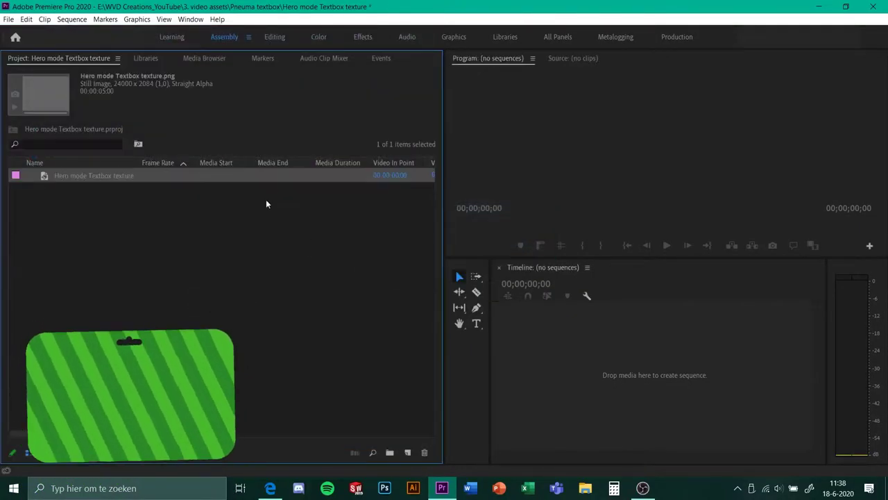
- Import the Hero mode Textbox texture PNG and build the Hero mode Textbox texture_base sequence from it
{"action": "double_click", "coordinate": [136, 240]}
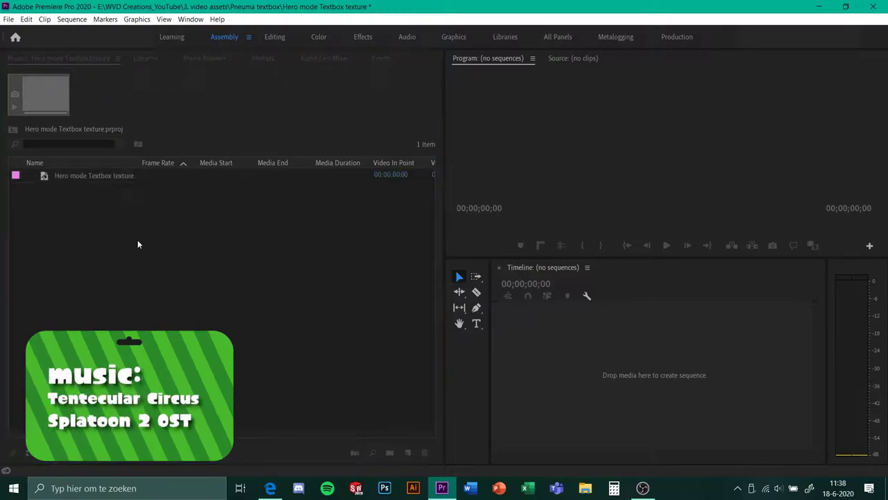
{"action": "left_click", "coordinate": [258, 134]}
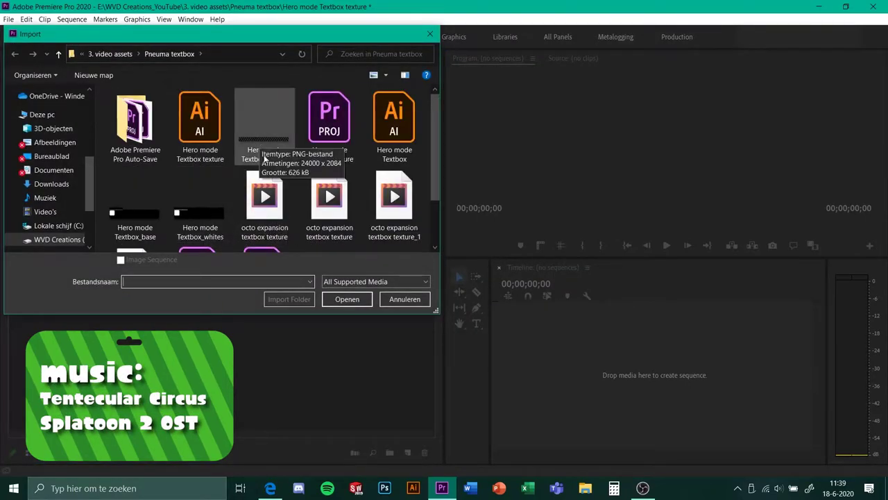
{"action": "left_click", "coordinate": [346, 299]}
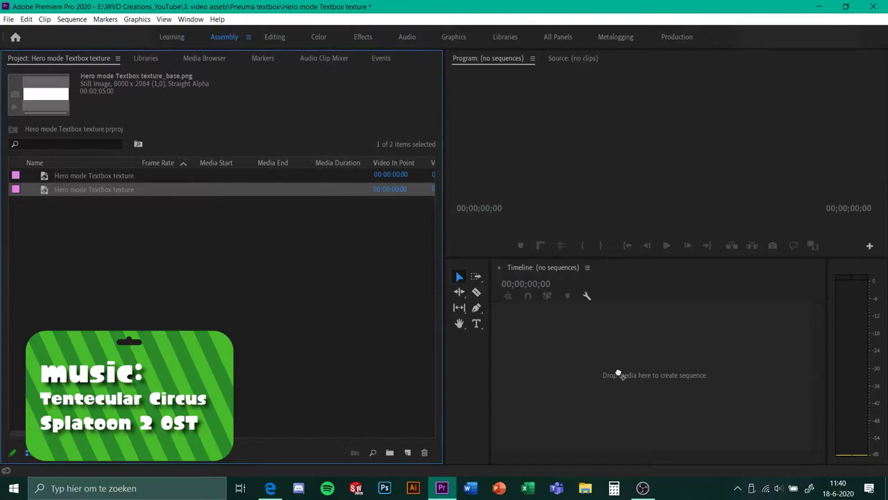
{"action": "left_click_drag", "start_coordinate": [618, 375], "coordinate": [633, 365]}
- Place the texture image on the timeline and set its duration to 20 seconds
{"action": "key", "text": "Delete"}
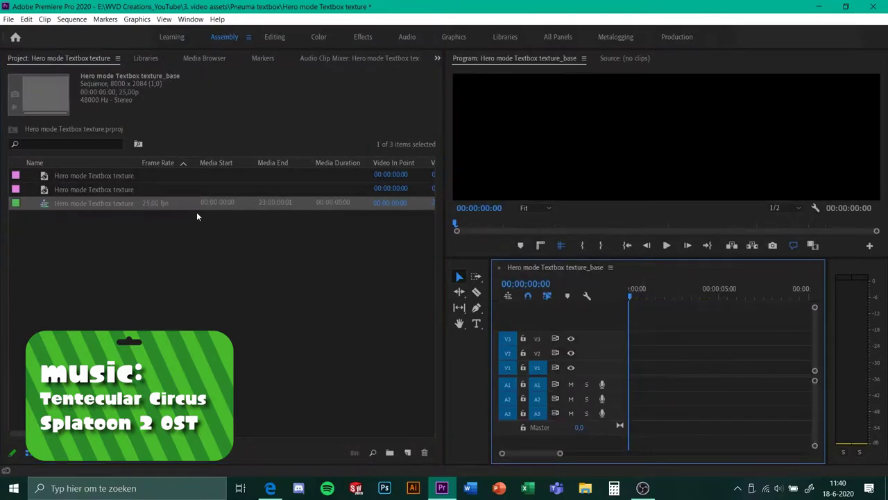
{"action": "left_click", "coordinate": [65, 177]}
{"action": "left_click_drag", "start_coordinate": [65, 176], "coordinate": [640, 366]}
{"action": "right_click", "coordinate": [711, 365]}
{"action": "left_click", "coordinate": [750, 301]}
{"action": "type", "text": "2000"}
{"action": "key", "text": "Return"}
- Keyframe Position X from start to end so the stripes slide, then preview
{"action": "left_click", "coordinate": [299, 39]}
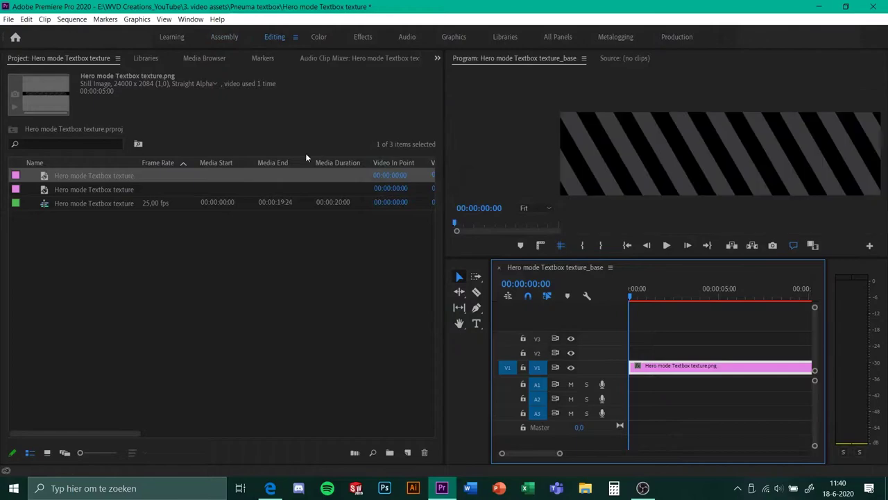
{"action": "left_click_drag", "start_coordinate": [243, 121], "coordinate": [81, 119]}
{"action": "left_click_drag", "start_coordinate": [247, 119], "coordinate": [222, 119]}
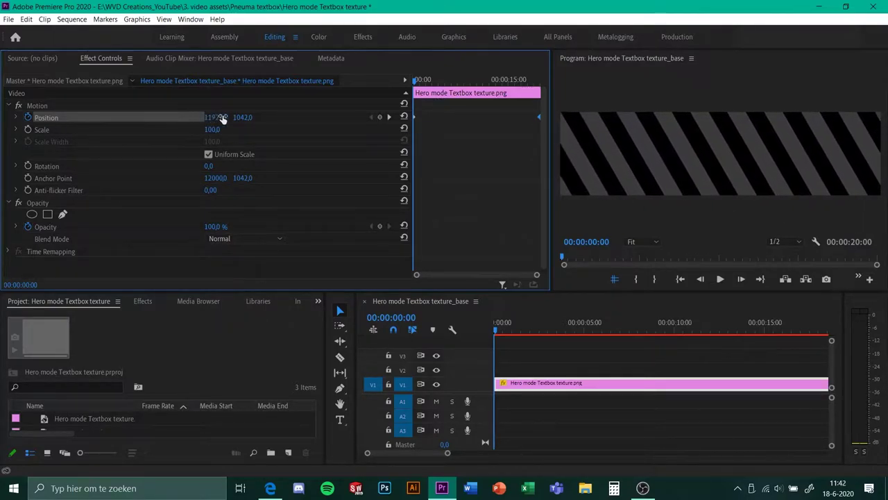
{"action": "left_click", "coordinate": [389, 116]}
{"action": "key", "text": "space"}
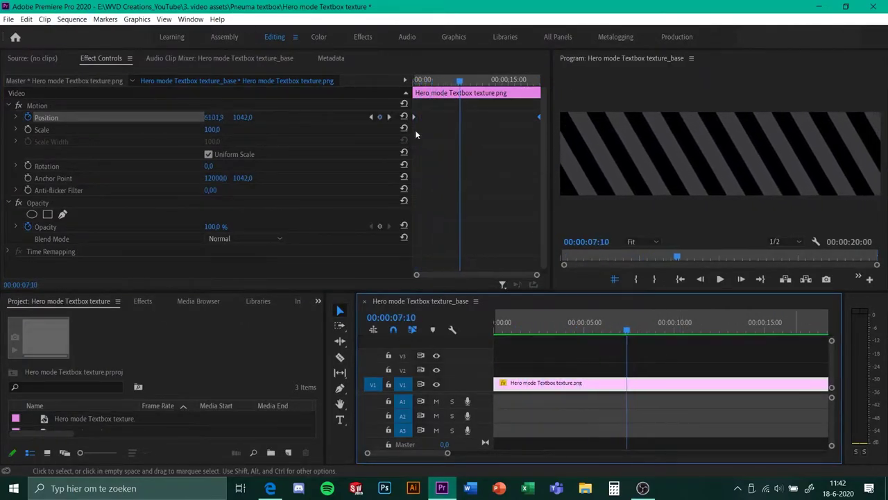
{"action": "left_click", "coordinate": [8, 19]}
{"action": "left_click", "coordinate": [360, 331]}
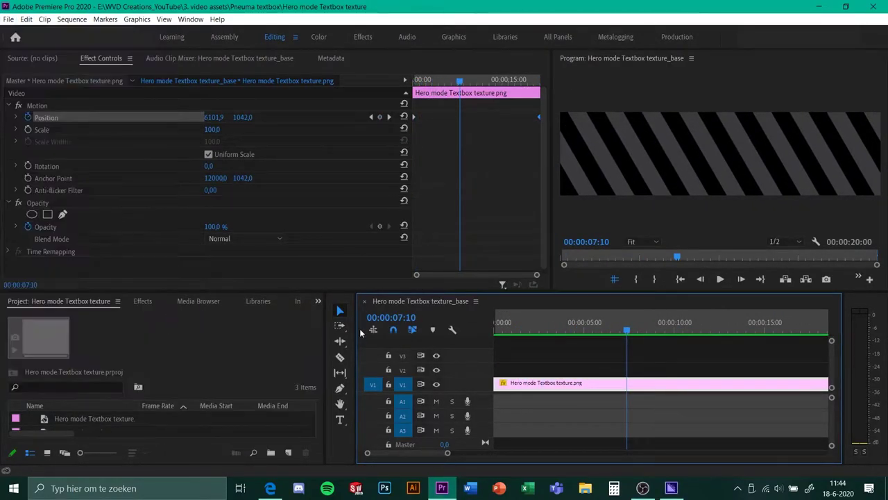
{"action": "key", "text": "ctrl+m"}
- Rename the output to 'Hero mode Textbox texture' without _base and set frame rate to 60
{"action": "left_click", "coordinate": [629, 132]}
{"action": "key", "text": "End"}
{"action": "key", "text": "BackSpace"}
{"action": "key", "text": "BackSpace"}
{"action": "key", "text": "BackSpace"}
{"action": "key", "text": "BackSpace"}
{"action": "key", "text": "BackSpace"}
{"action": "key", "text": "Return"}
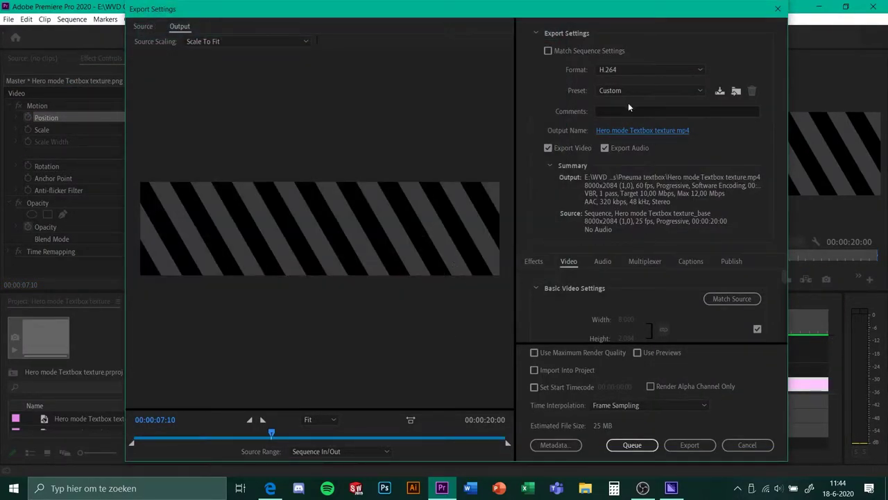
{"action": "scroll", "coordinate": [677, 323], "scroll_direction": "down", "scroll_amount": 2}
{"action": "left_click", "coordinate": [687, 308]}
{"action": "left_click", "coordinate": [651, 294]}
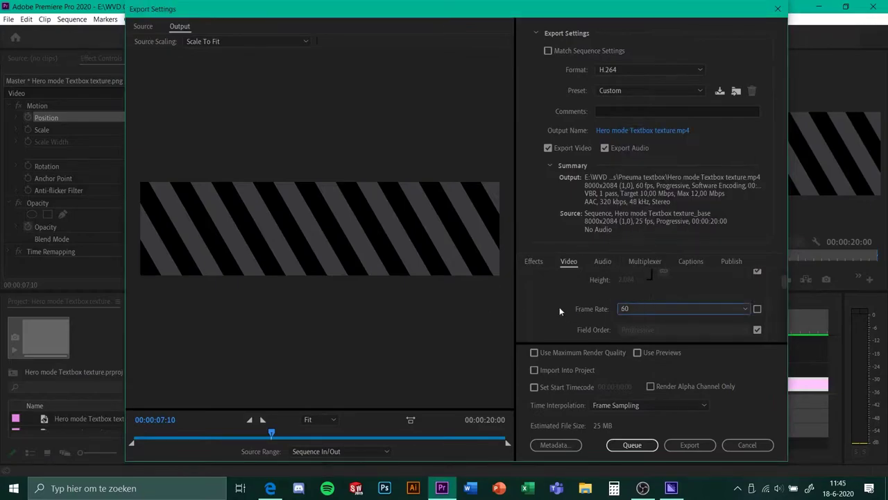
- Queue the export to Media Encoder and confirm the output location
{"action": "scroll", "coordinate": [625, 305], "scroll_direction": "up", "scroll_amount": 1}
{"action": "scroll", "coordinate": [577, 316], "scroll_direction": "down", "scroll_amount": 3}
{"action": "scroll", "coordinate": [577, 315], "scroll_direction": "up", "scroll_amount": 4}
{"action": "left_click", "coordinate": [633, 445]}
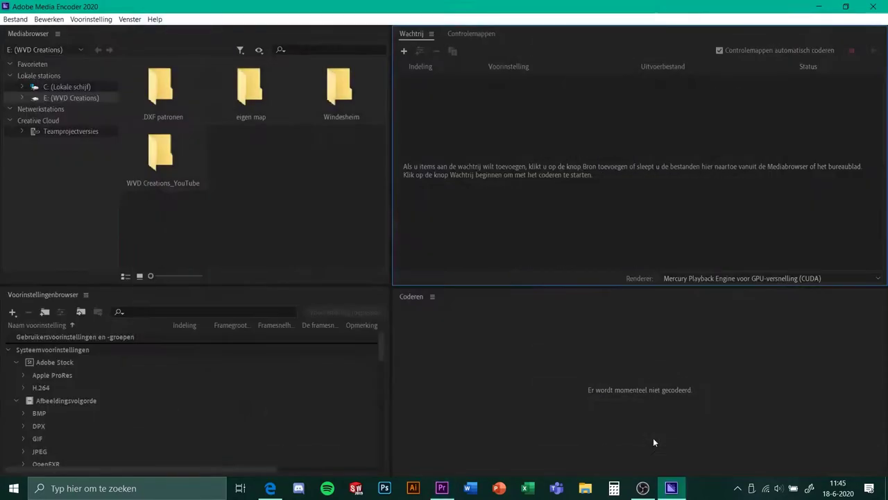
{"action": "left_click", "coordinate": [718, 91]}
{"action": "key", "text": "Return"}
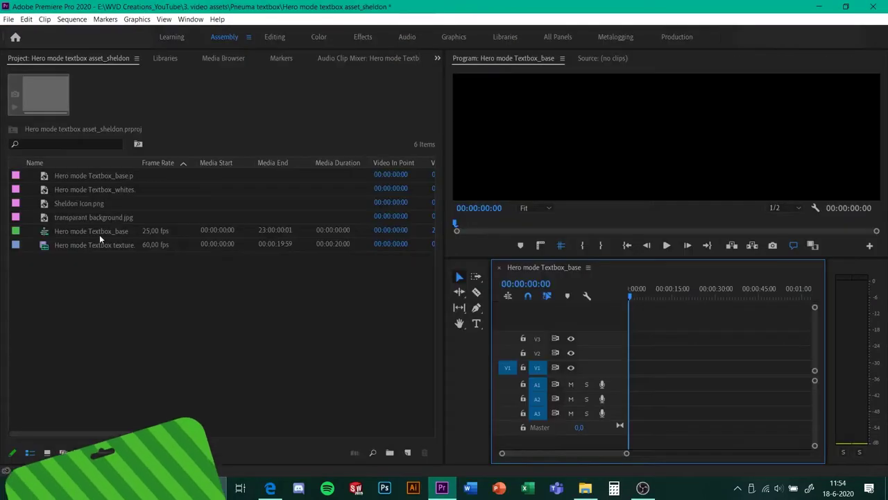
{"action": "left_click", "coordinate": [75, 215]}
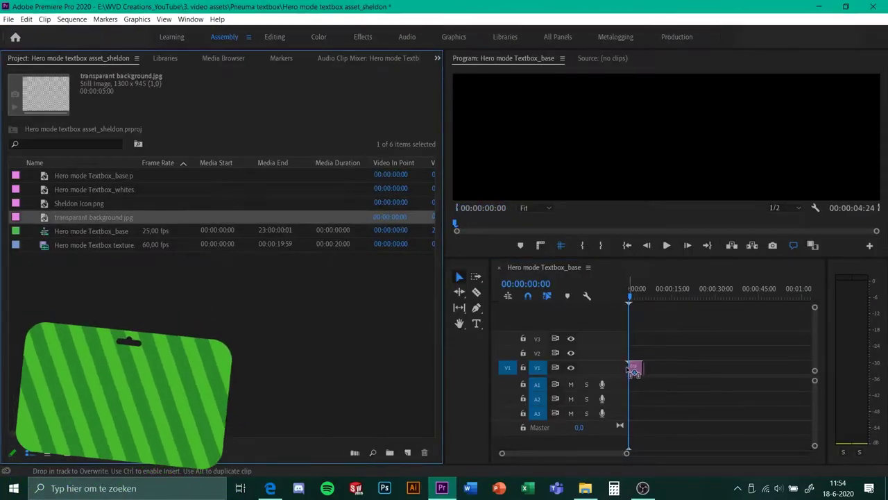
- Place the transparant background image on V1 and set its duration to 30 seconds
{"action": "left_click", "coordinate": [107, 176]}
{"action": "left_click_drag", "start_coordinate": [623, 388], "coordinate": [637, 370]}
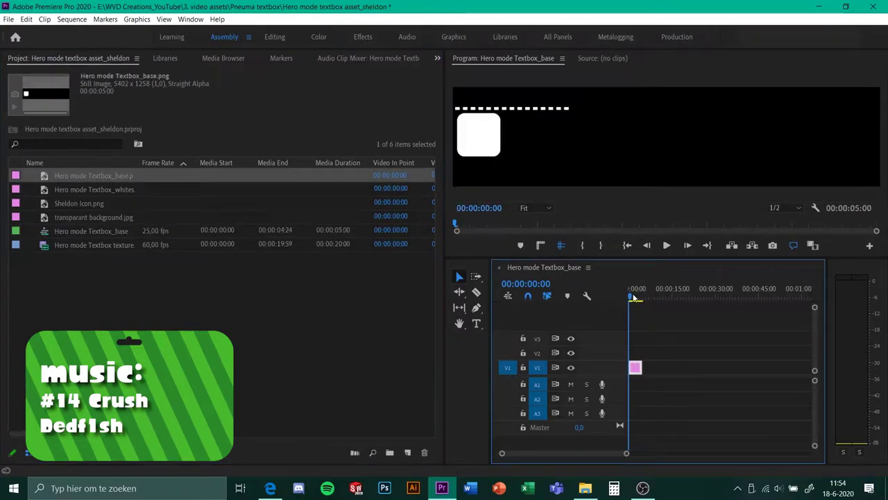
{"action": "key", "text": "ctrl+z"}
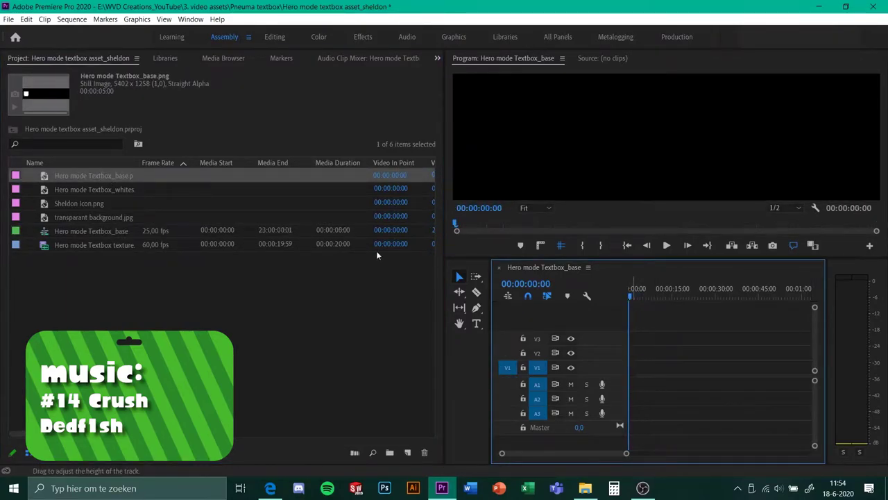
{"action": "left_click_drag", "start_coordinate": [88, 221], "coordinate": [703, 367]}
{"action": "right_click", "coordinate": [702, 367]}
{"action": "left_click", "coordinate": [722, 289]}
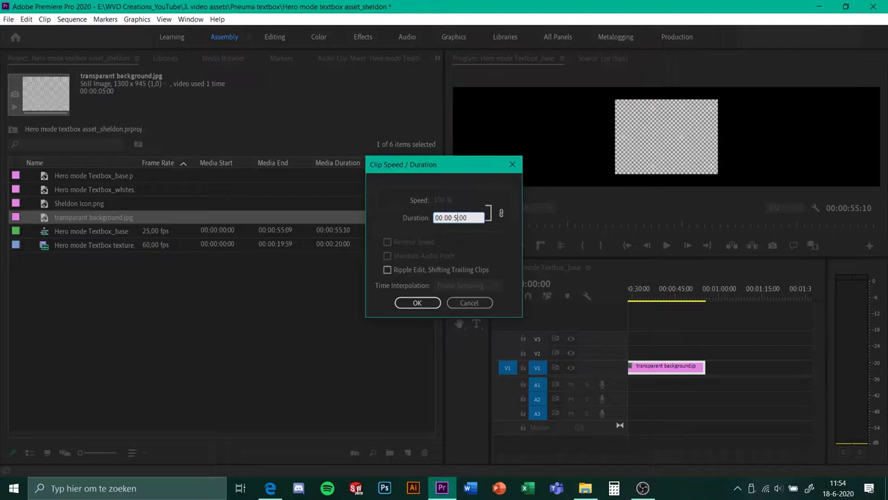
{"action": "key", "text": "Return"}
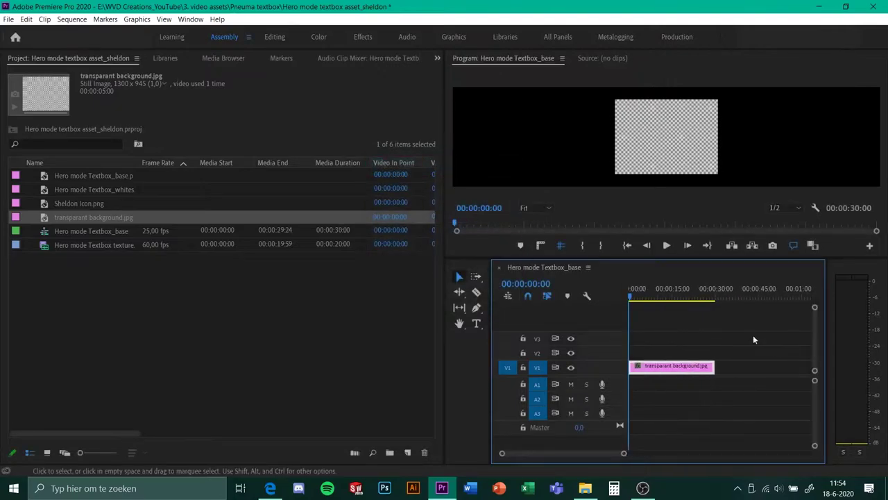
- Scale the background to frame size and to 300, then switch to the Assembly workspace
{"action": "right_click", "coordinate": [678, 372]}
{"action": "left_click", "coordinate": [678, 369]}
{"action": "left_click", "coordinate": [274, 37]}
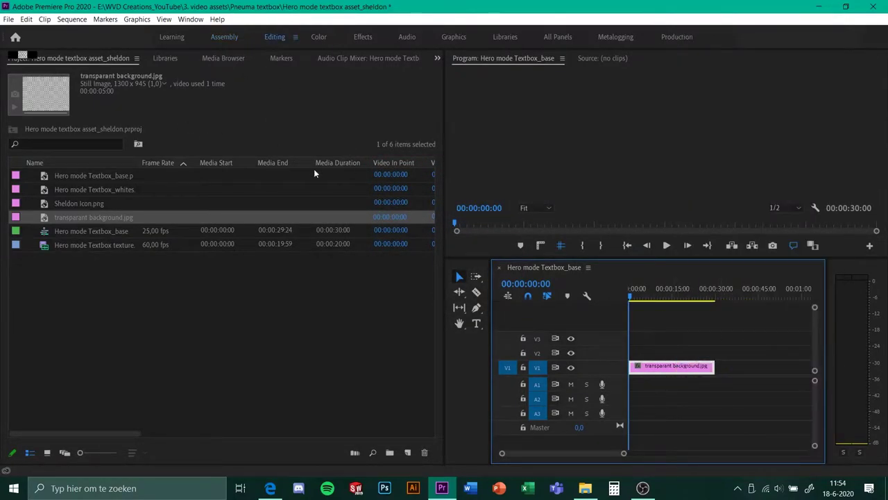
{"action": "left_click", "coordinate": [212, 129]}
{"action": "type", "text": "300"}
{"action": "key", "text": "Return"}
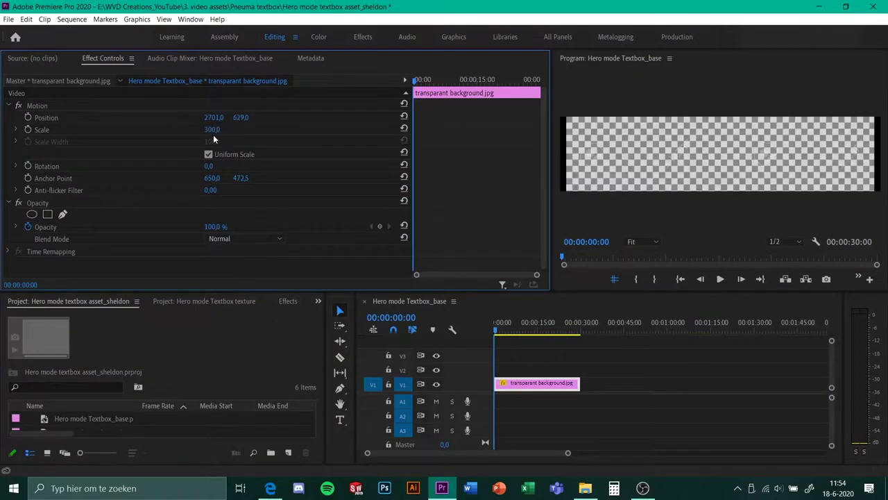
{"action": "left_click", "coordinate": [584, 373]}
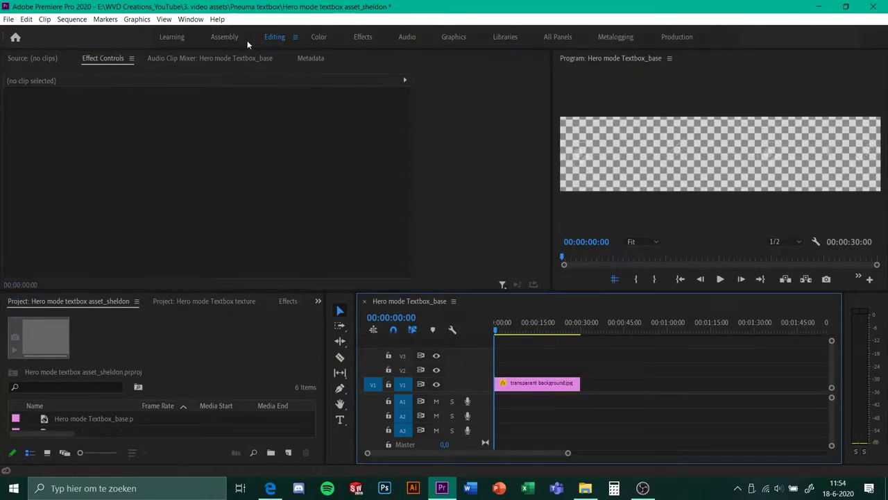
{"action": "left_click", "coordinate": [224, 37]}
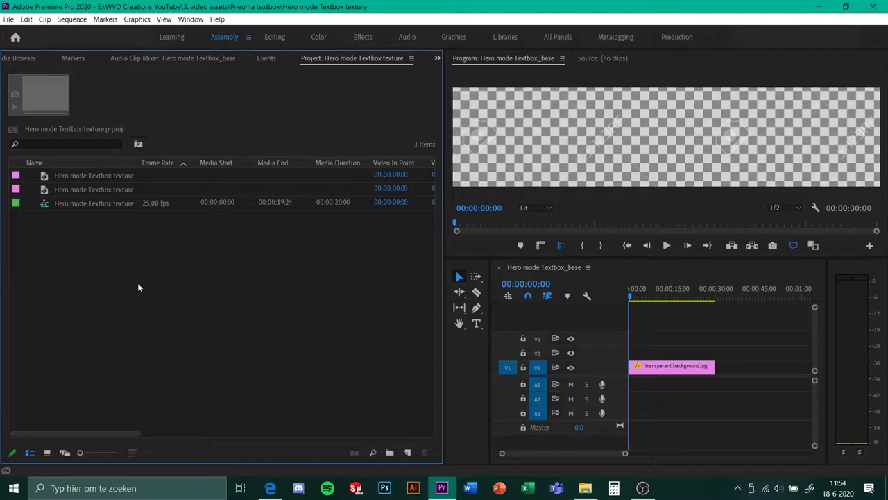
{"action": "scroll", "coordinate": [113, 64], "scroll_direction": "up", "scroll_amount": 6}
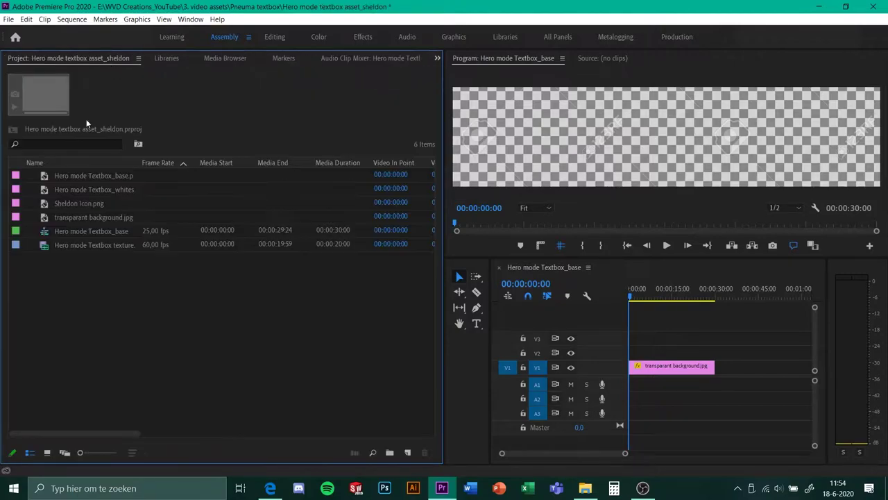
- Place Textbox_base on V2 and Textbox_whites on V3, toggling the base track to compare
{"action": "left_click", "coordinate": [104, 181]}
{"action": "left_click", "coordinate": [113, 188]}
{"action": "left_click_drag", "start_coordinate": [70, 175], "coordinate": [696, 373]}
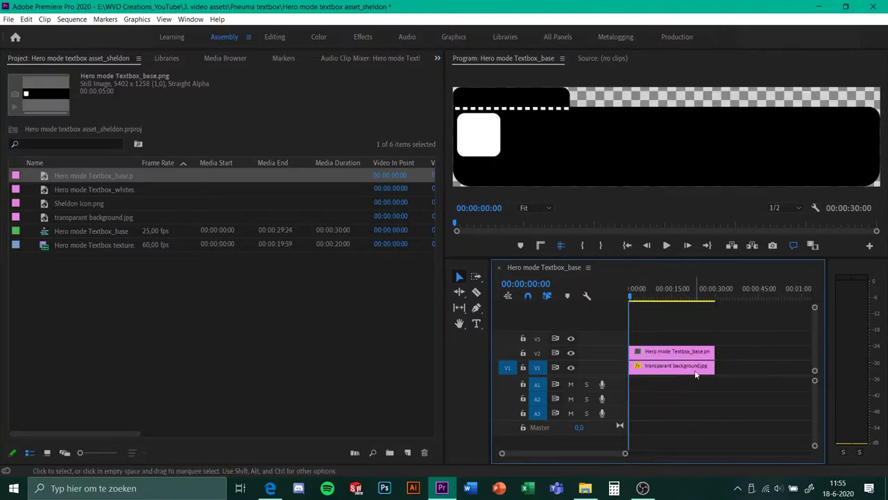
{"action": "left_click_drag", "start_coordinate": [98, 188], "coordinate": [706, 341]}
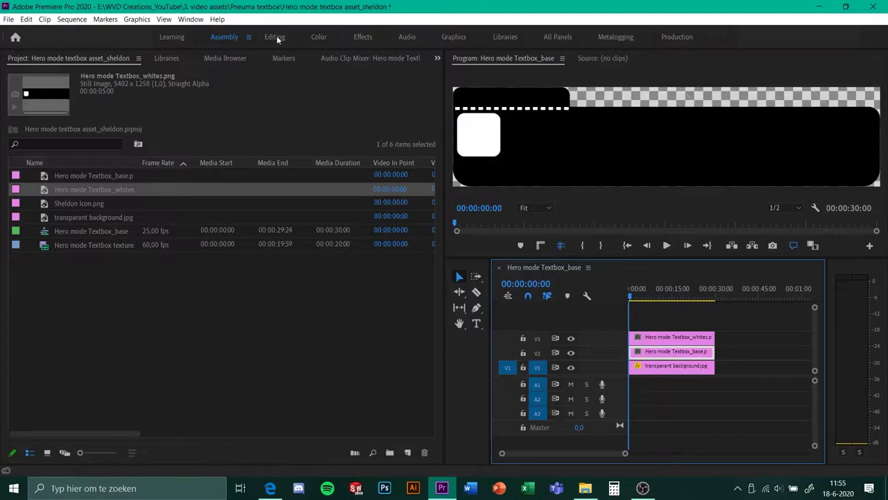
{"action": "left_click", "coordinate": [571, 352]}
{"action": "left_click", "coordinate": [572, 353]}
{"action": "left_click", "coordinate": [571, 353]}
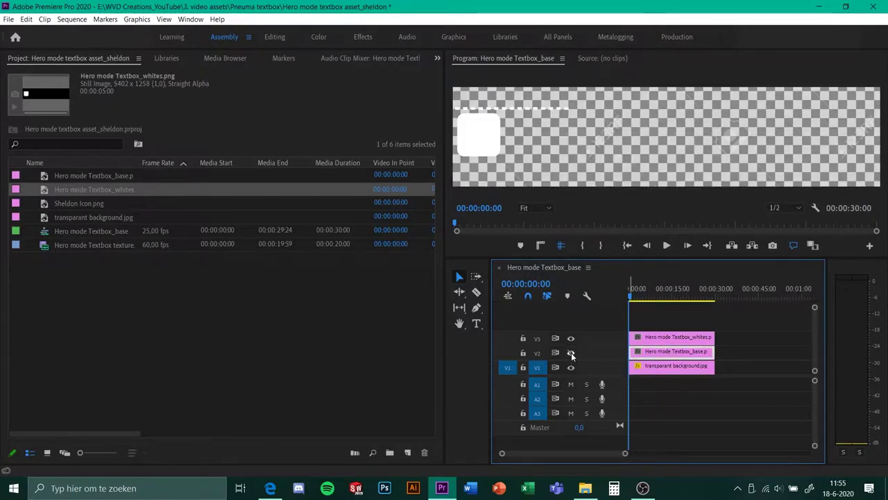
{"action": "left_click", "coordinate": [571, 352]}
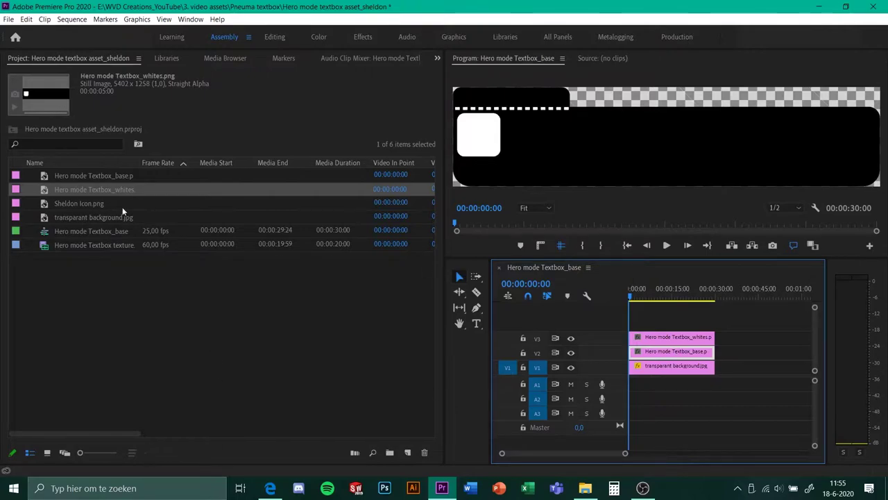
- Add Sheldon Icon.png on V4 and extend it to 30 seconds
{"action": "left_click", "coordinate": [92, 204]}
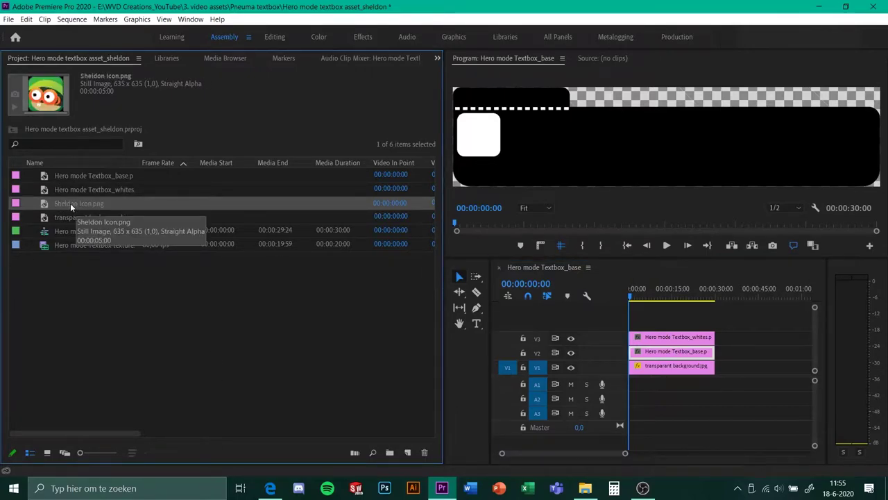
{"action": "left_click_drag", "start_coordinate": [70, 202], "coordinate": [636, 323]}
{"action": "left_click_drag", "start_coordinate": [715, 326], "coordinate": [714, 326]}
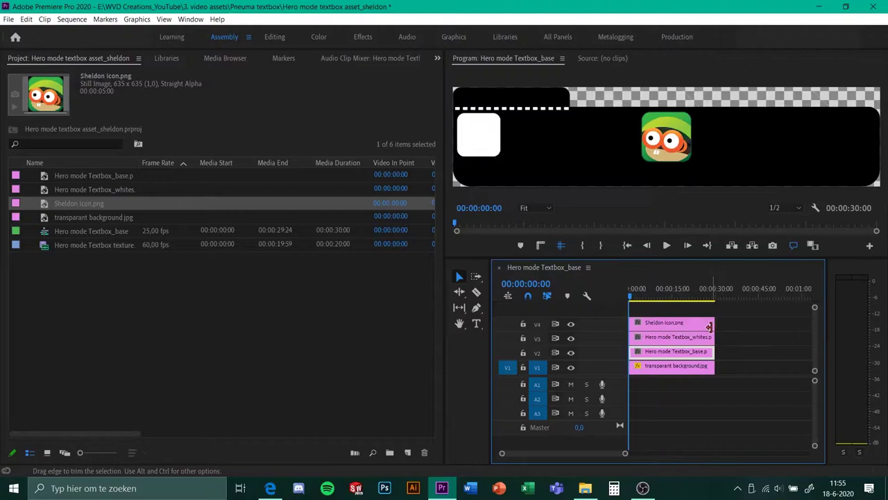
- Return to the Editing workspace and scale the Sheldon Icon clip to 90
{"action": "left_click", "coordinate": [275, 37]}
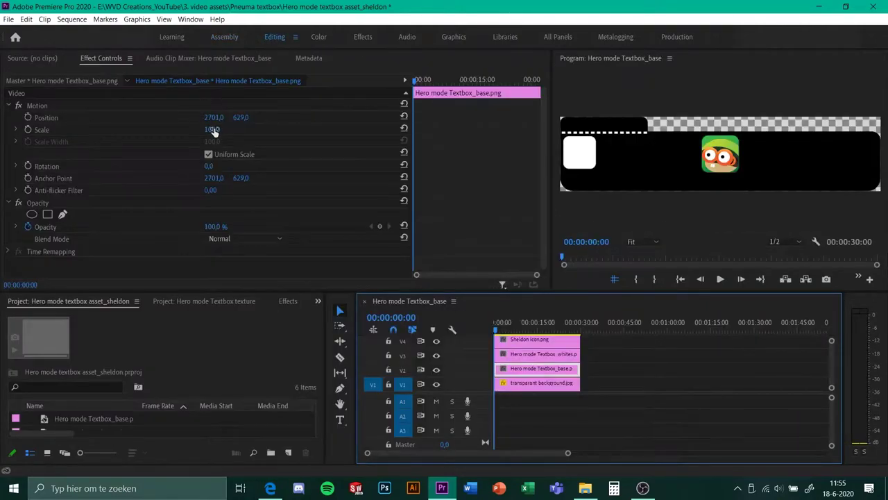
{"action": "type", "text": "90"}
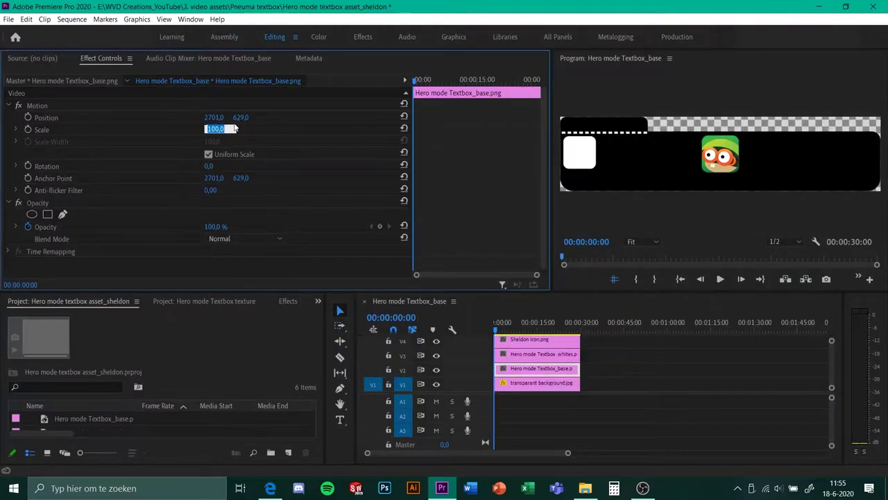
{"action": "key", "text": "Return"}
{"action": "left_click", "coordinate": [530, 339]}
{"action": "left_click", "coordinate": [212, 129]}
{"action": "type", "text": "90"}
{"action": "key", "text": "Return"}
- Position the icon inside the left white square, trying X 333 and keeping scale 90
{"action": "left_click_drag", "start_coordinate": [214, 118], "coordinate": [133, 118]}
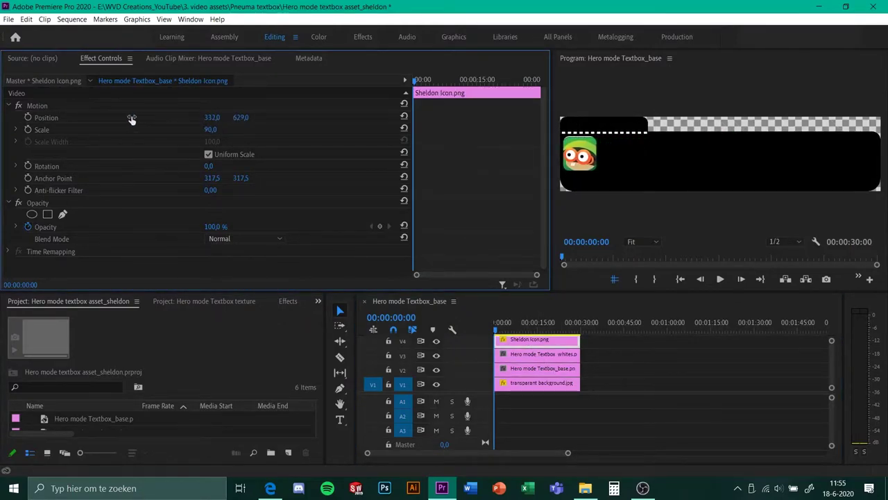
{"action": "left_click", "coordinate": [210, 130]}
{"action": "type", "text": "85"}
{"action": "key", "text": "Return"}
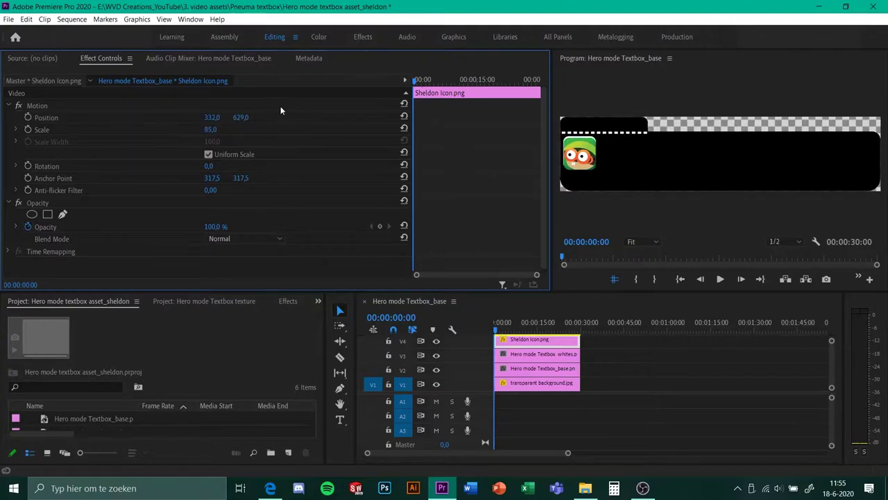
{"action": "left_click", "coordinate": [212, 117]}
{"action": "type", "text": "333"}
{"action": "key", "text": "Return"}
{"action": "left_click", "coordinate": [210, 130]}
{"action": "type", "text": "90"}
{"action": "key", "text": "Return"}
{"action": "mouse_move", "coordinate": [215, 118]}
{"action": "left_mouse_down"}
{"action": "mouse_move", "coordinate": [254, 119]}
{"action": "mouse_move", "coordinate": [223, 119]}
{"action": "left_mouse_up"}
- Add new video tracks to the timeline via a track header's Add Tracks dialog
{"action": "left_click", "coordinate": [617, 384]}
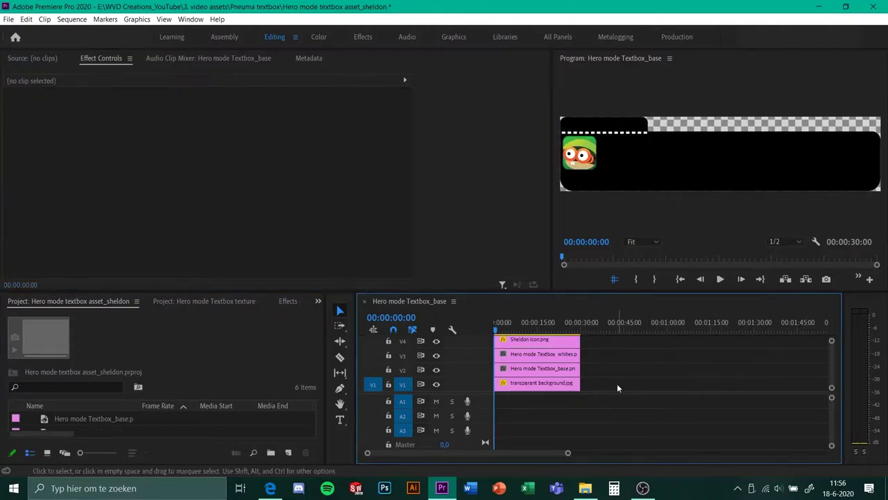
{"action": "scroll", "coordinate": [485, 354], "scroll_direction": "up", "scroll_amount": 1}
{"action": "right_click", "coordinate": [445, 340]}
{"action": "left_click", "coordinate": [480, 396]}
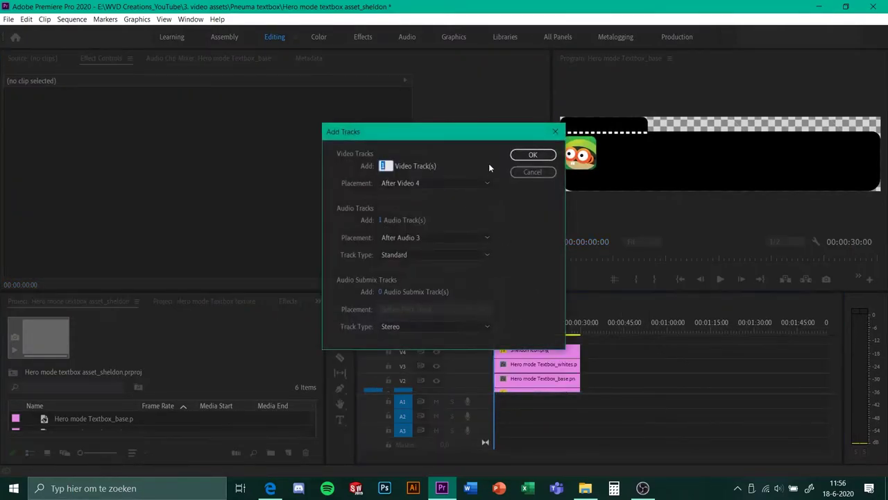
{"action": "left_click", "coordinate": [528, 153]}
{"action": "scroll", "coordinate": [602, 375], "scroll_direction": "up", "scroll_amount": 3}
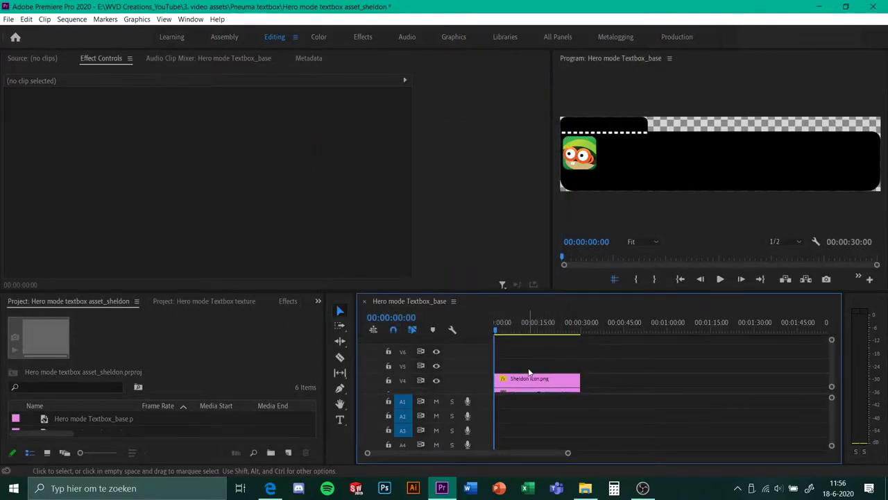
- Create a 'Sheldon' text layer on the textbox's top tab
{"action": "key", "text": "t"}
{"action": "left_click", "coordinate": [567, 123]}
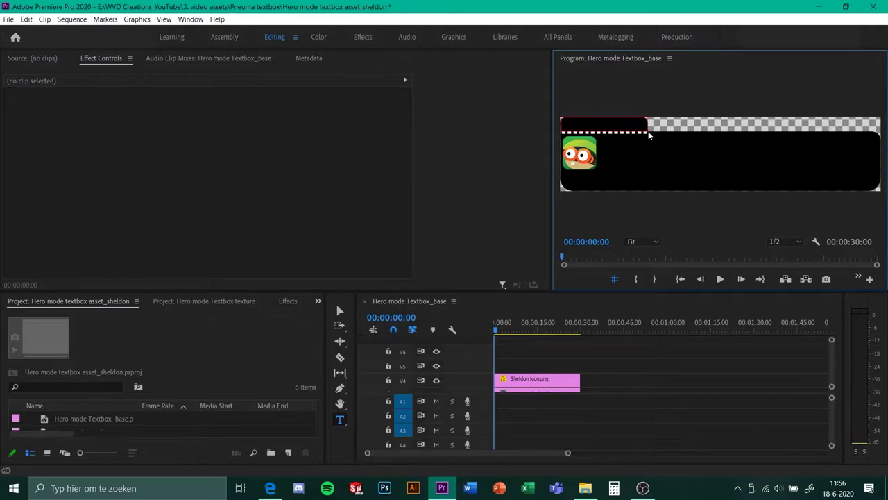
{"action": "left_click", "coordinate": [604, 130]}
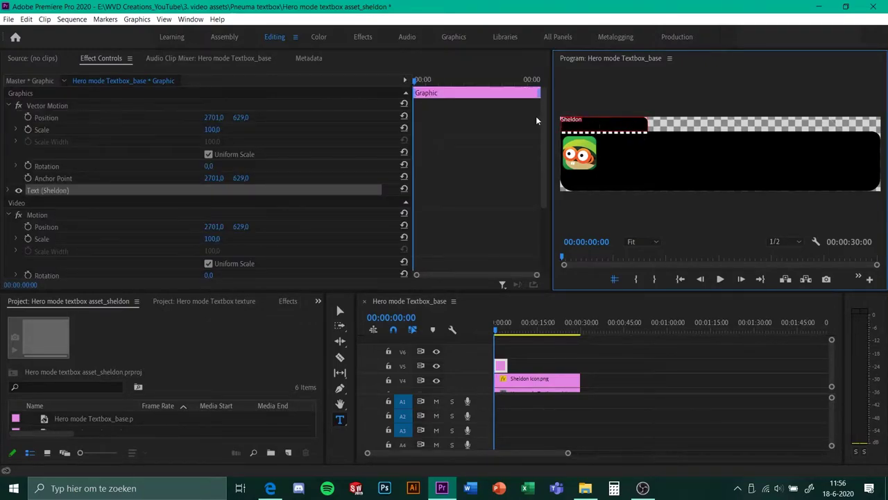
{"action": "scroll", "coordinate": [333, 240], "scroll_direction": "down", "scroll_amount": 3}
- Turn on a black shadow for the Sheldon text in Effect Controls
{"action": "left_click", "coordinate": [10, 110]}
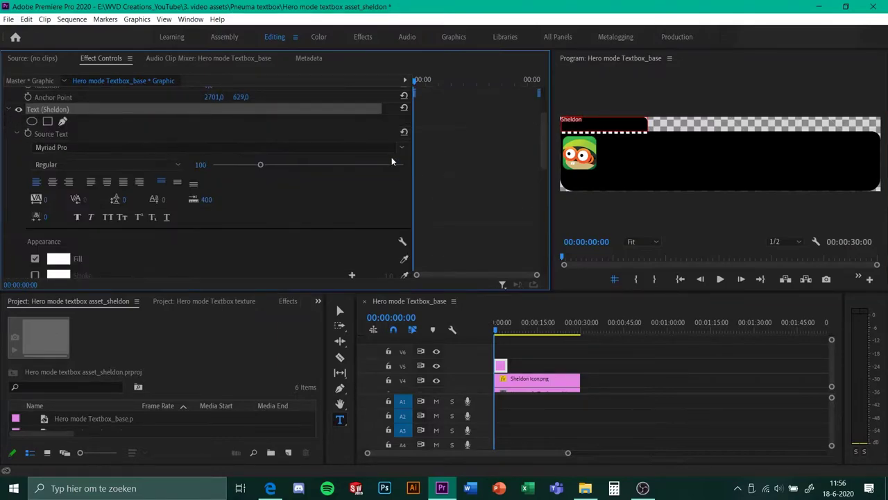
{"action": "scroll", "coordinate": [216, 252], "scroll_direction": "down", "scroll_amount": 3}
{"action": "left_click", "coordinate": [35, 217]}
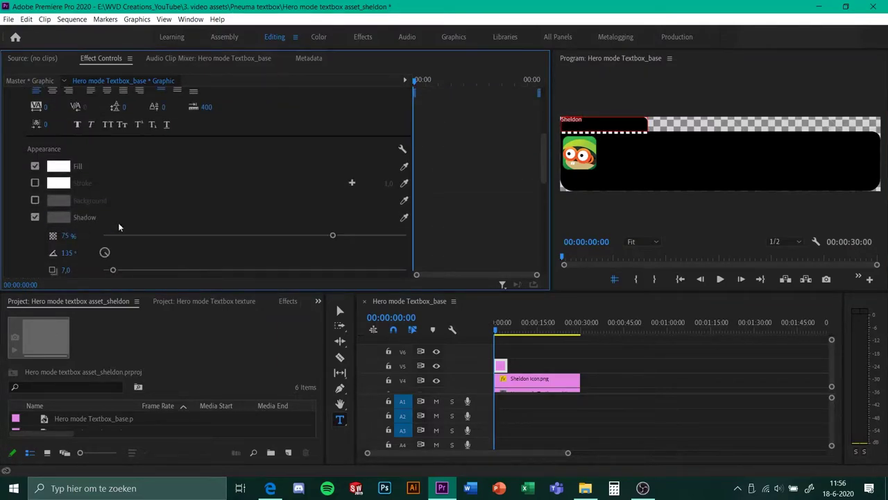
{"action": "left_click", "coordinate": [64, 221]}
{"action": "left_click", "coordinate": [559, 165]}
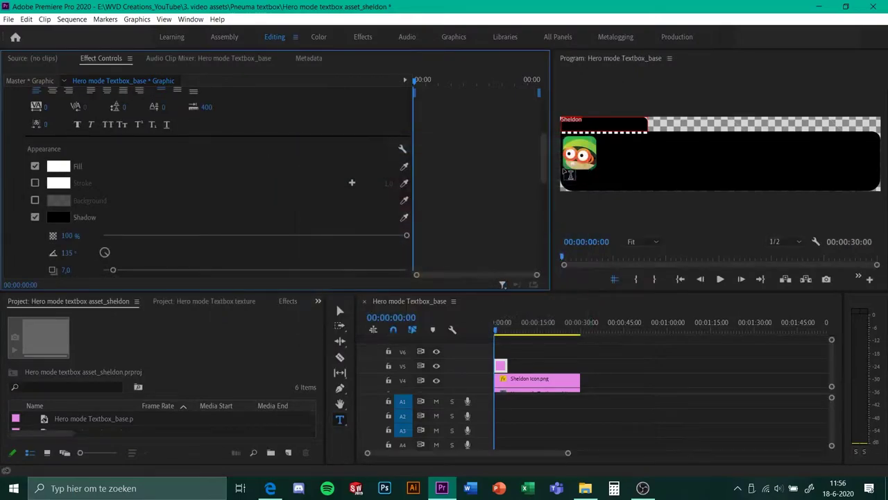
- Set the Sheldon label's fill to lime green 60DA08
{"action": "left_click", "coordinate": [63, 166]}
{"action": "left_click", "coordinate": [465, 218]}
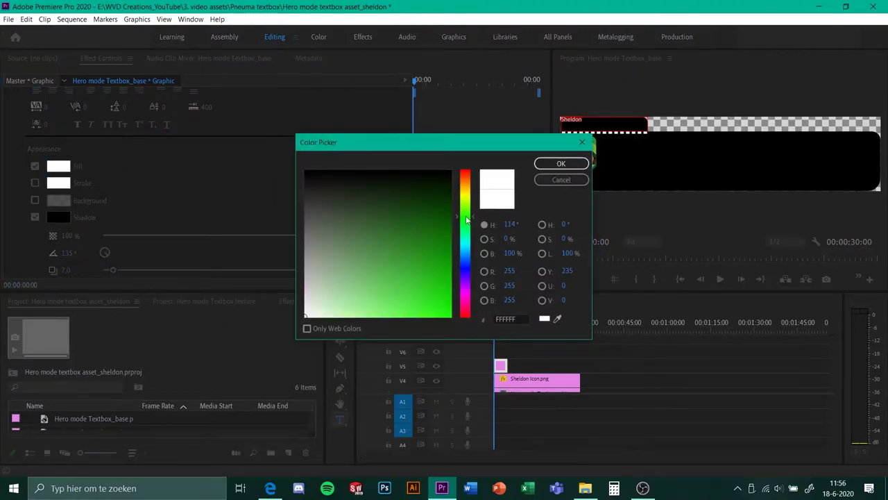
{"action": "mouse_move", "coordinate": [468, 217]}
{"action": "left_mouse_down"}
{"action": "mouse_move", "coordinate": [465, 283]}
{"action": "mouse_move", "coordinate": [465, 215]}
{"action": "left_mouse_up"}
{"action": "left_click", "coordinate": [448, 285]}
{"action": "left_click", "coordinate": [445, 295]}
{"action": "left_click", "coordinate": [561, 163]}
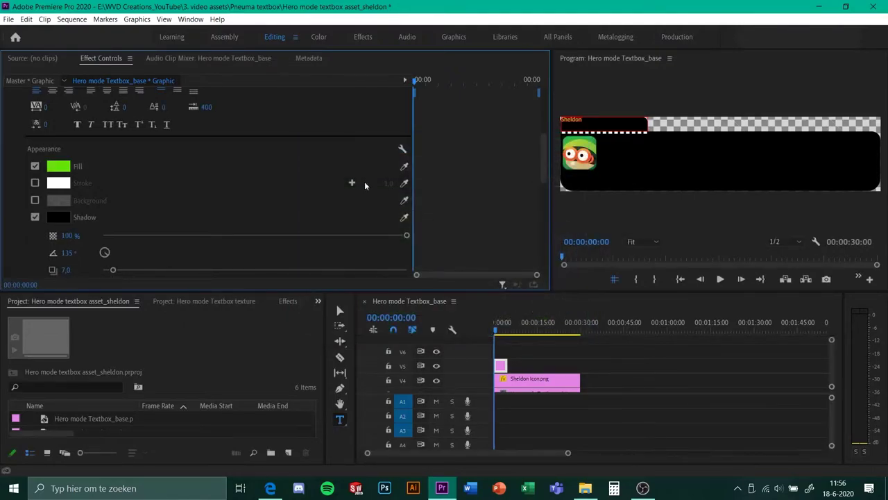
- Give the label the Project Paintball font, left alignment and size 200
{"action": "scroll", "coordinate": [201, 196], "scroll_direction": "up", "scroll_amount": 3}
{"action": "left_click", "coordinate": [401, 170]}
{"action": "scroll", "coordinate": [125, 313], "scroll_direction": "down", "scroll_amount": 1}
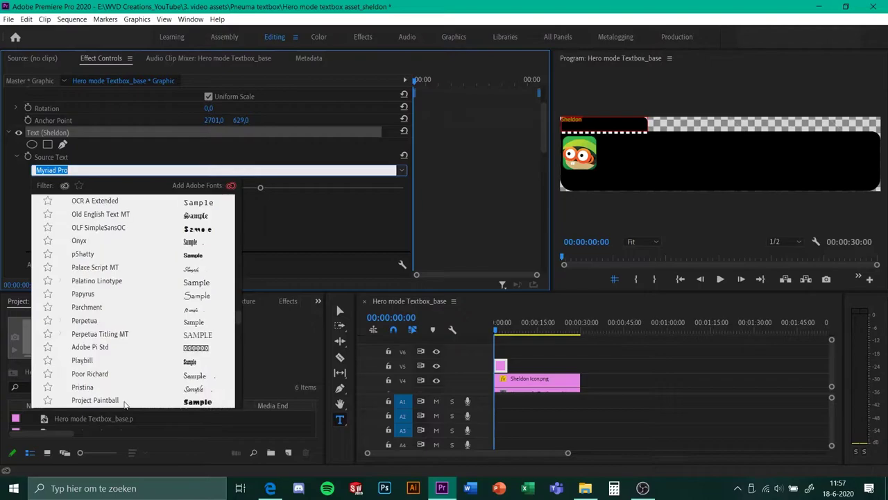
{"action": "left_click", "coordinate": [83, 405]}
{"action": "left_click_drag", "start_coordinate": [261, 188], "coordinate": [329, 187]}
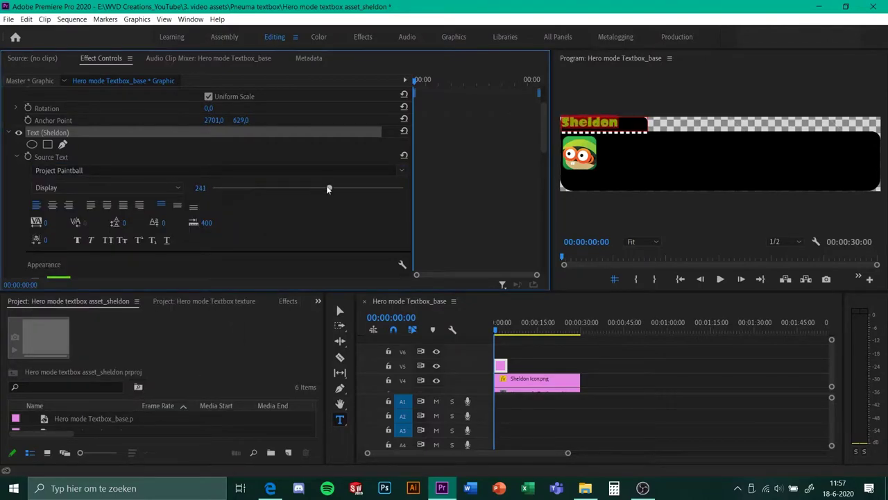
{"action": "left_click", "coordinate": [36, 205]}
{"action": "left_click", "coordinate": [572, 128]}
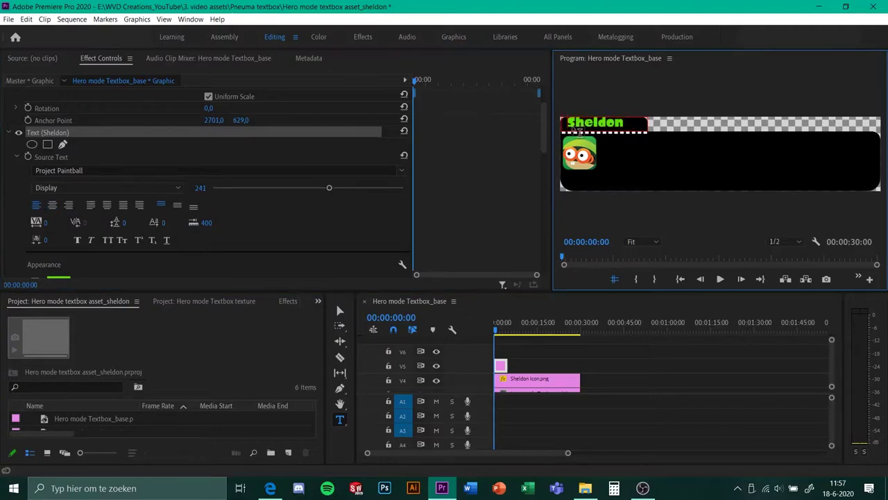
{"action": "key", "text": "ctrl+a"}
{"action": "left_click", "coordinate": [200, 188]}
{"action": "type", "text": "200"}
{"action": "key", "text": "Return"}
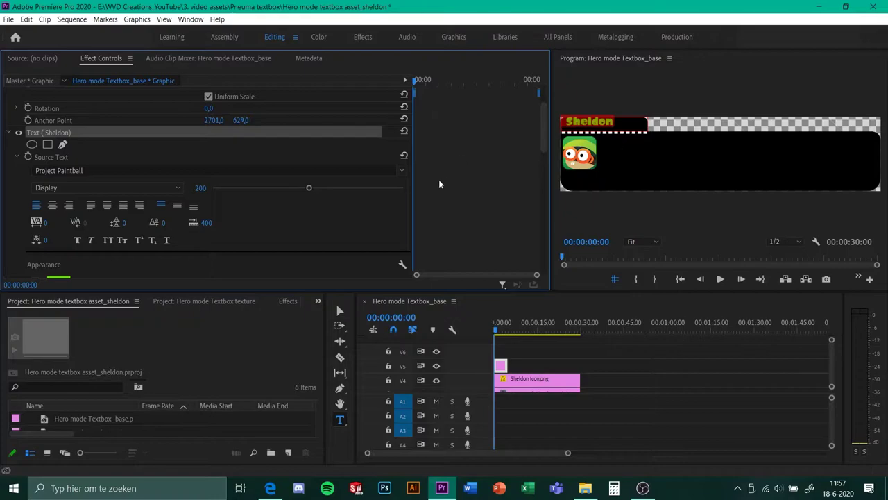
- Set the shadow distance to 12 and hide the black base on V2
{"action": "scroll", "coordinate": [438, 183], "scroll_direction": "down", "scroll_amount": 5}
{"action": "left_click", "coordinate": [66, 212]}
{"action": "type", "text": "12"}
{"action": "key", "text": "Return"}
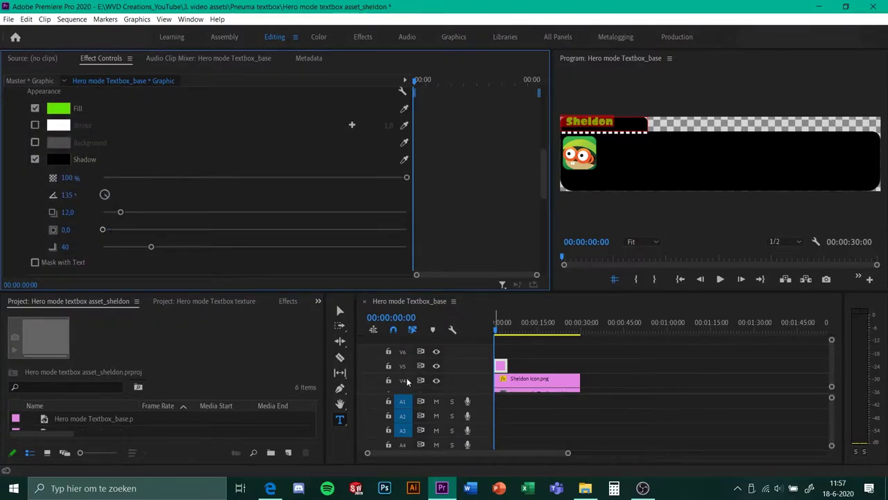
{"action": "scroll", "coordinate": [526, 361], "scroll_direction": "down", "scroll_amount": 2}
{"action": "left_click", "coordinate": [437, 383]}
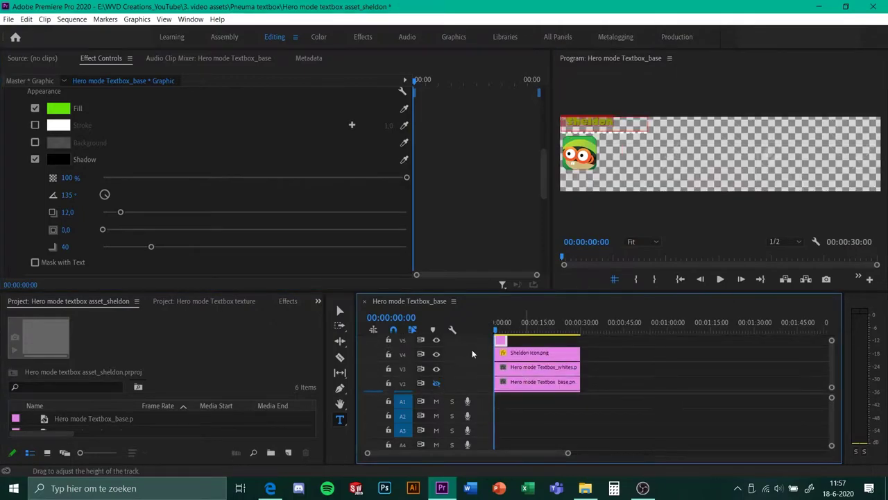